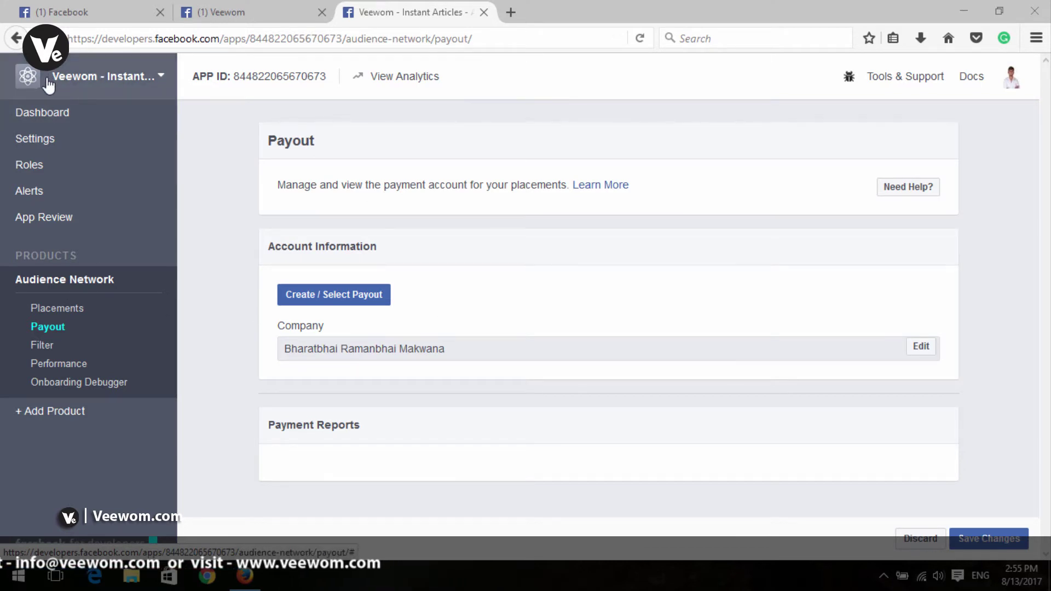
# Open the Audience Network placements and review the active placement's status, ID and code option
pyautogui.click(49, 312)
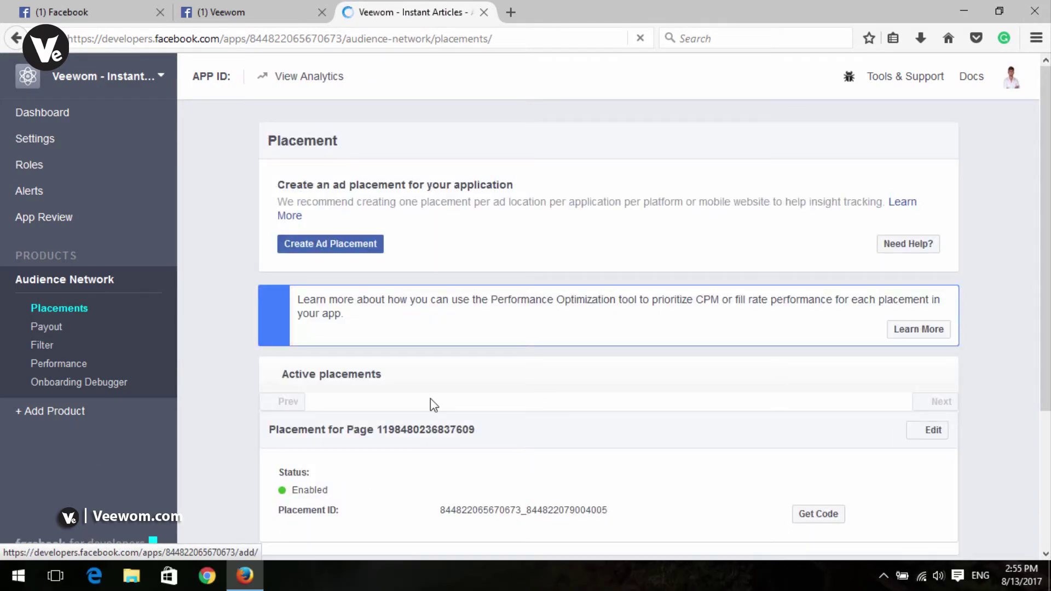
pyautogui.scroll(-5, 433, 405)
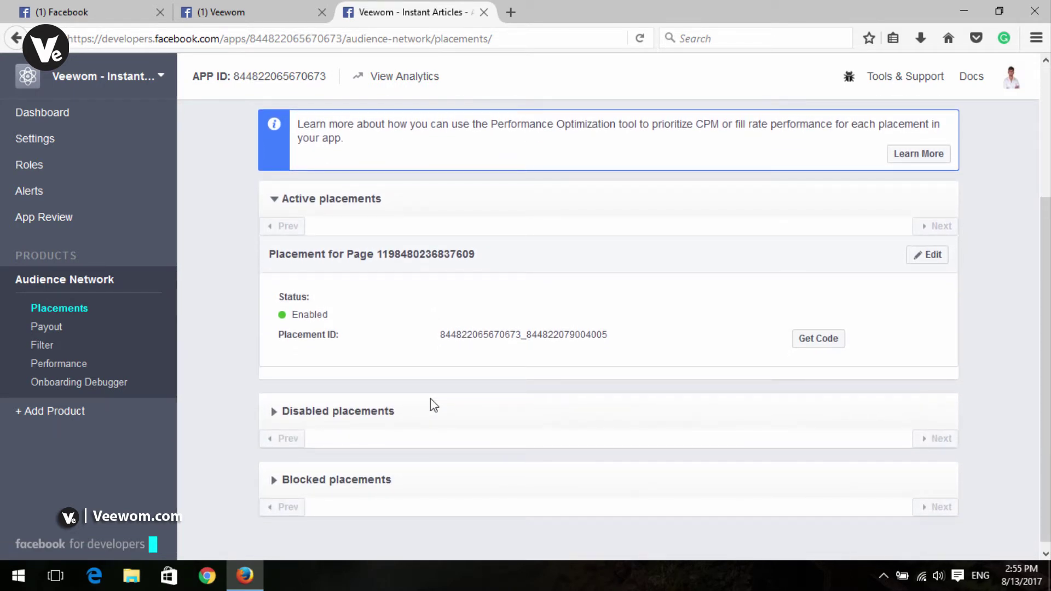
pyautogui.moveTo(253, 283); pyautogui.dragTo(415, 330)
pyautogui.moveTo(483, 334)
pyautogui.mouseDown()
pyautogui.moveTo(702, 375)
pyautogui.moveTo(898, 368)
pyautogui.mouseUp()
pyautogui.press('Escape')
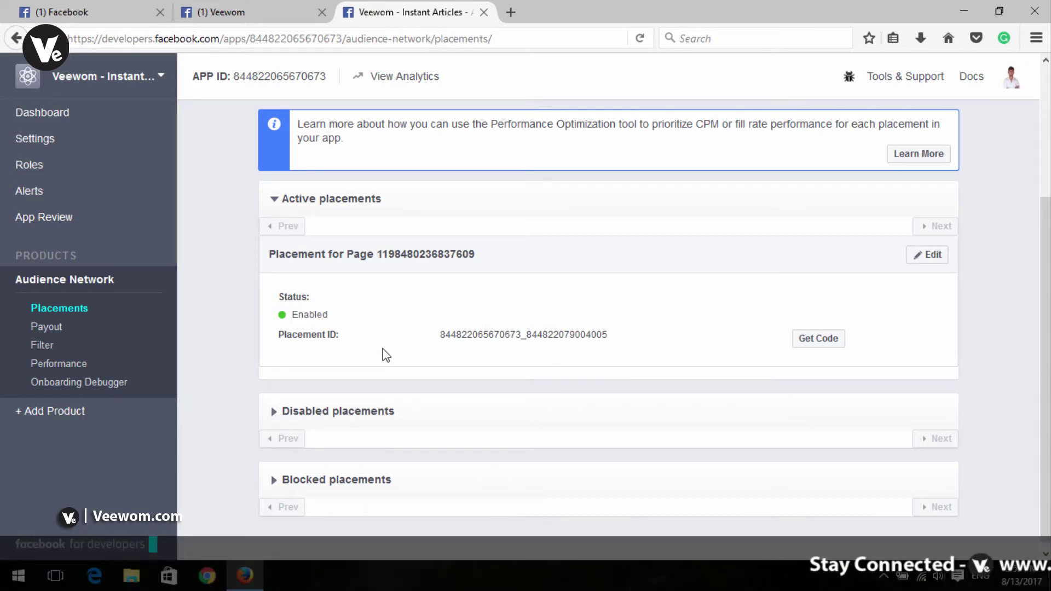
pyautogui.moveTo(283, 317)
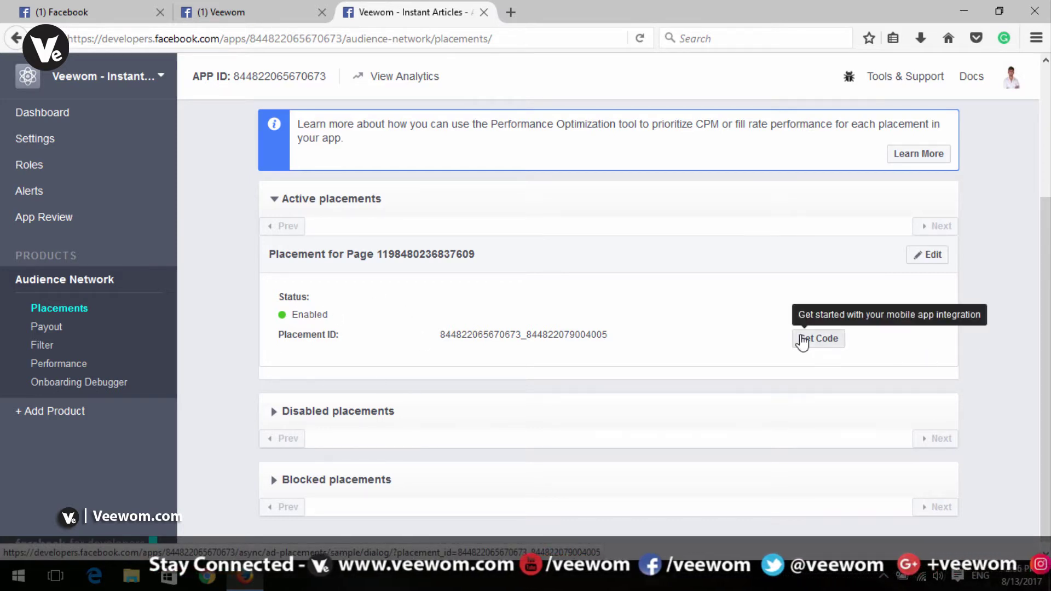
pyautogui.moveTo(780, 328); pyautogui.dragTo(877, 341)
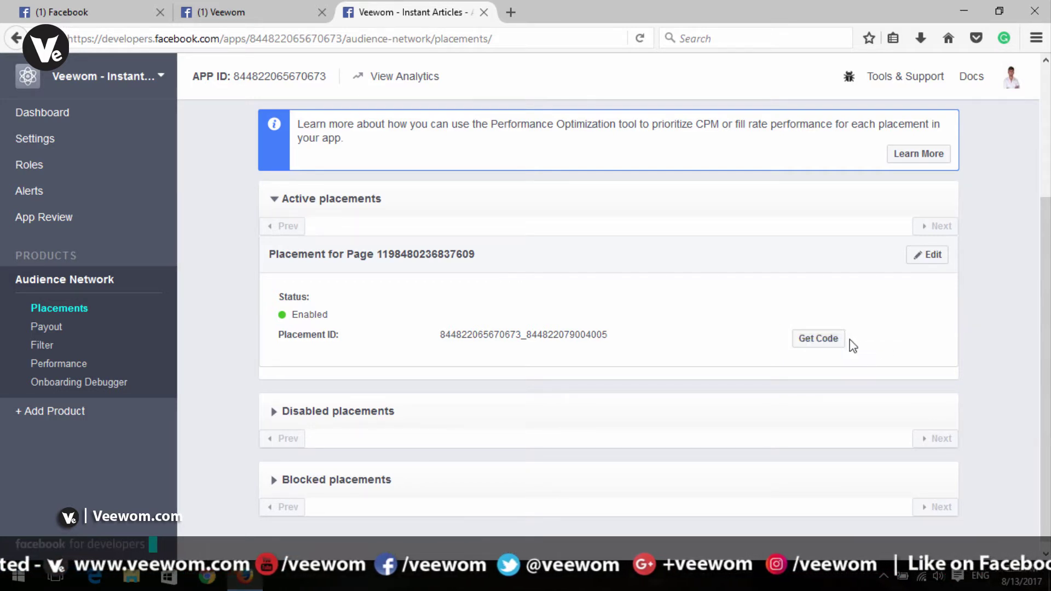
# Copy the Instant Articles sample integration code of the active placement to the clipboard and close the code dialog
pyautogui.click(806, 343)
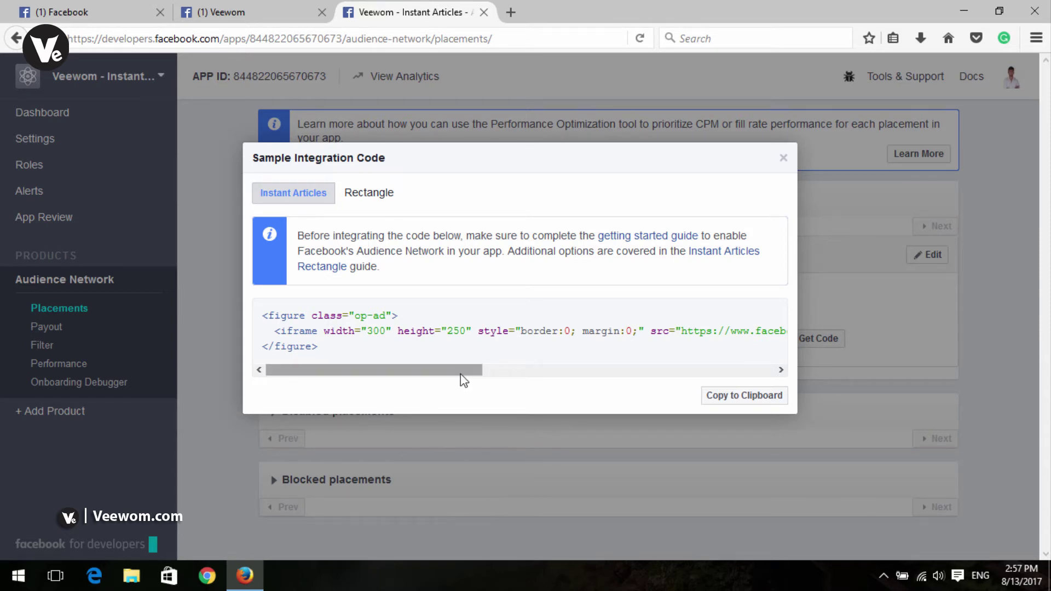
pyautogui.click(766, 396)
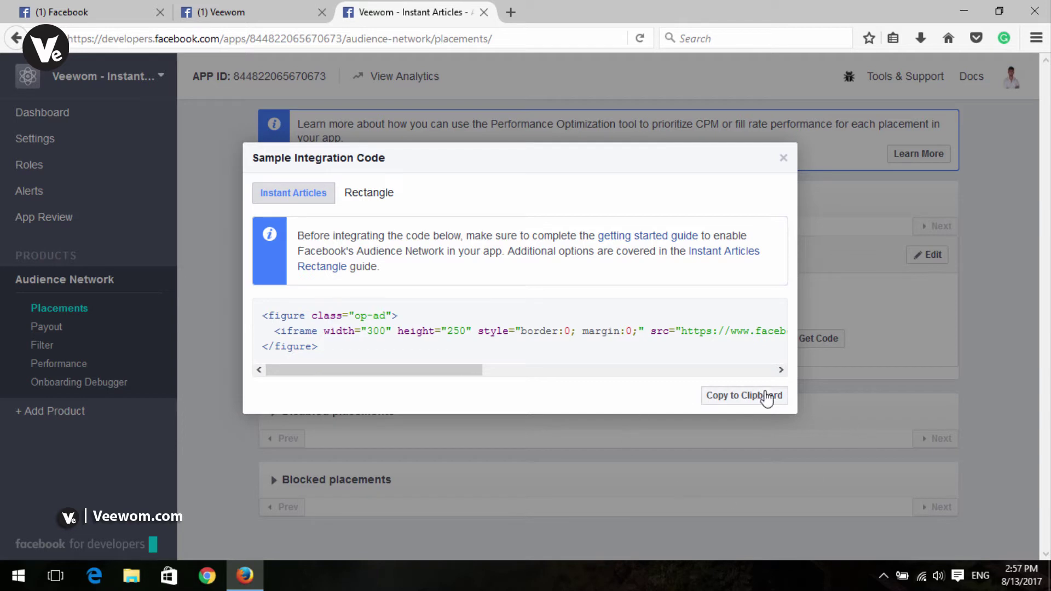
pyautogui.click(737, 399)
pyautogui.click(783, 158)
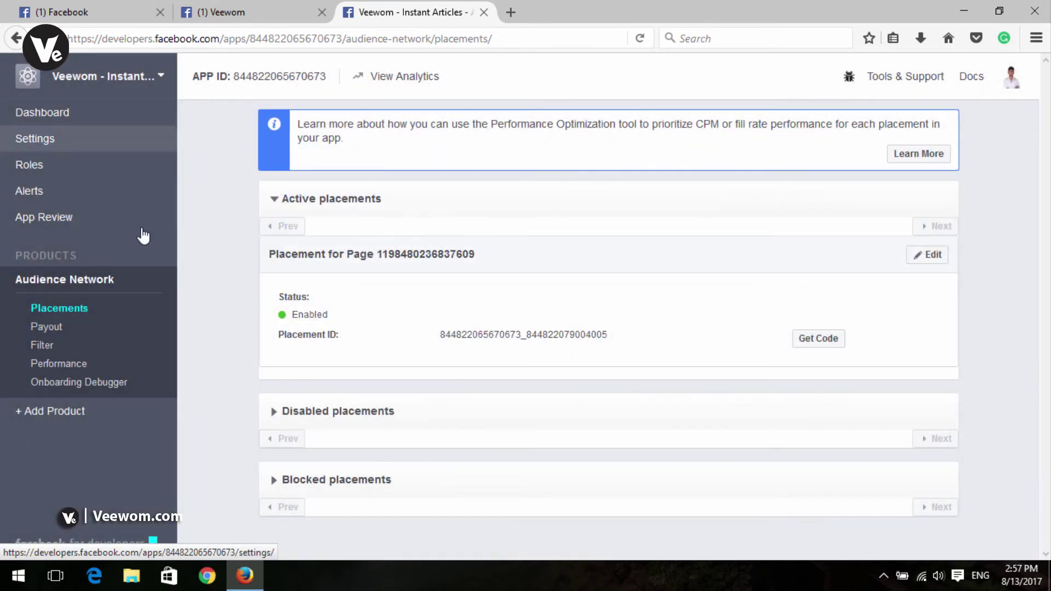
pyautogui.scroll(3, 253, 194)
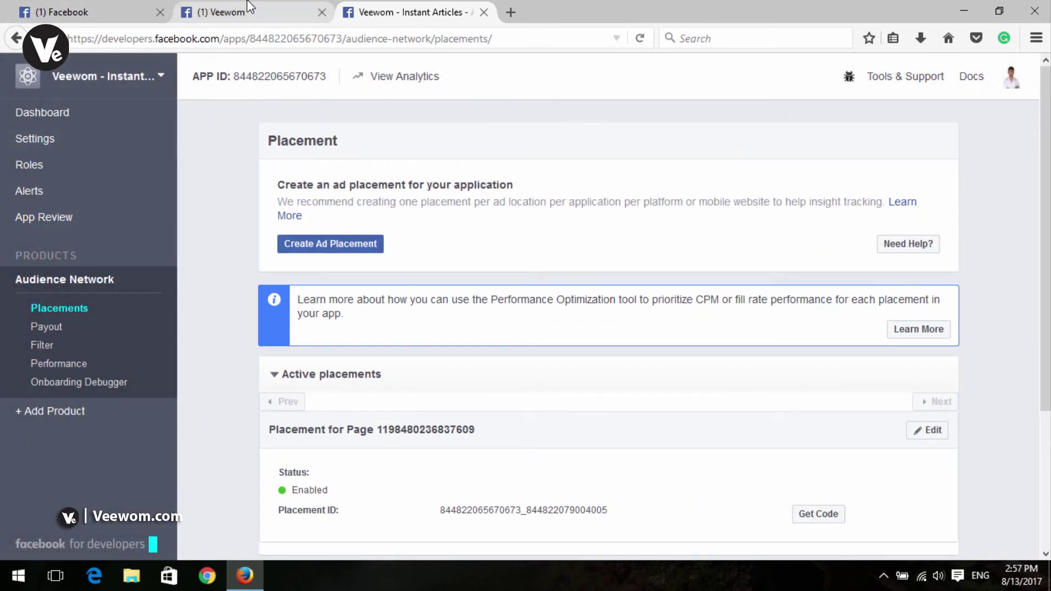
# Open the production article "How To Setup Facebook Instant Articles For Website 2017" for editing from the Veewom page's publishing tools
pyautogui.click(247, 2)
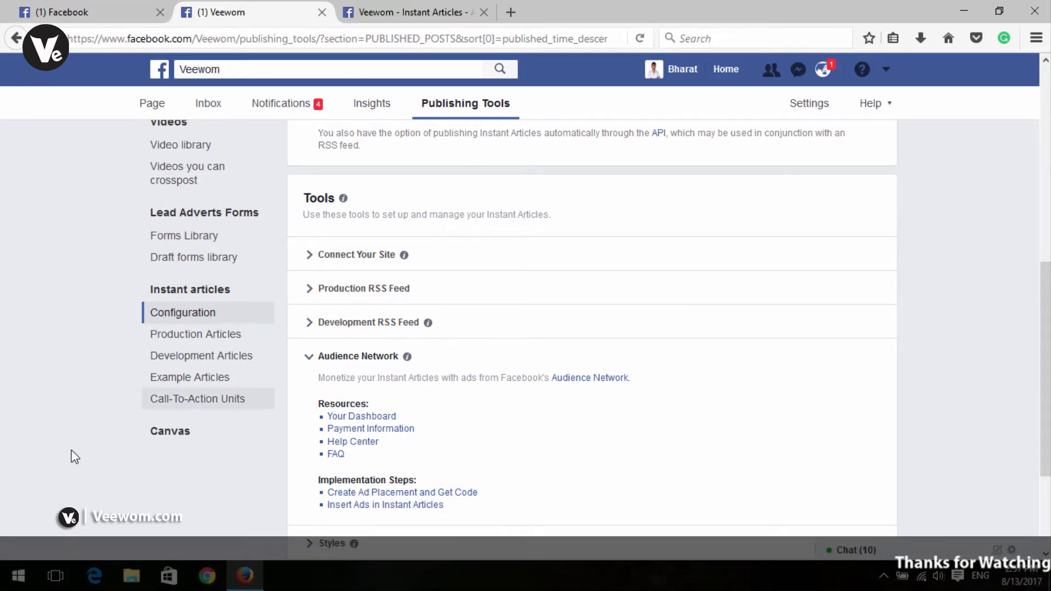
pyautogui.click(172, 337)
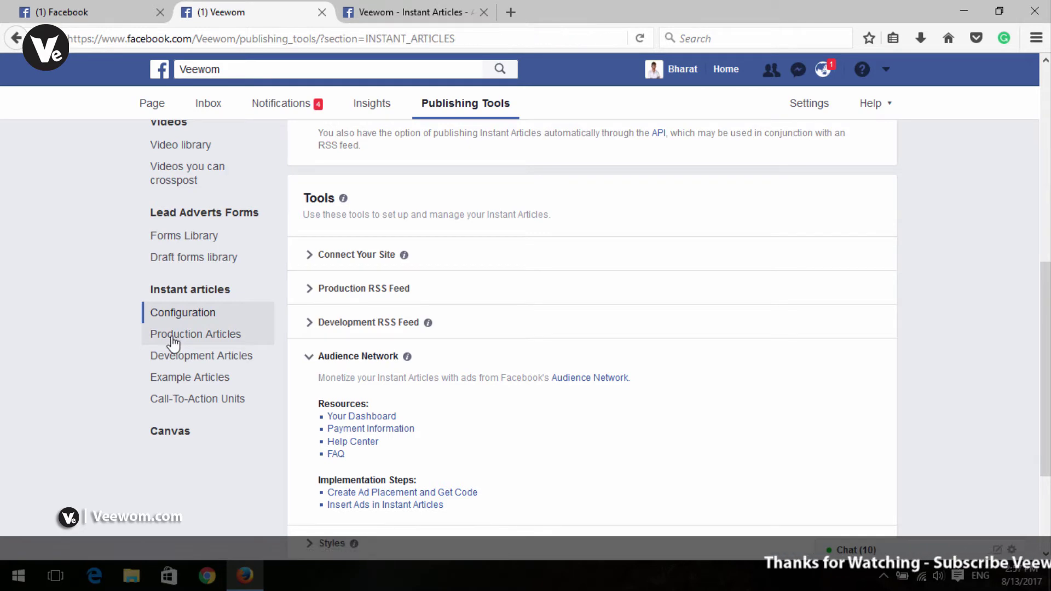
pyautogui.scroll(6, 720, 286)
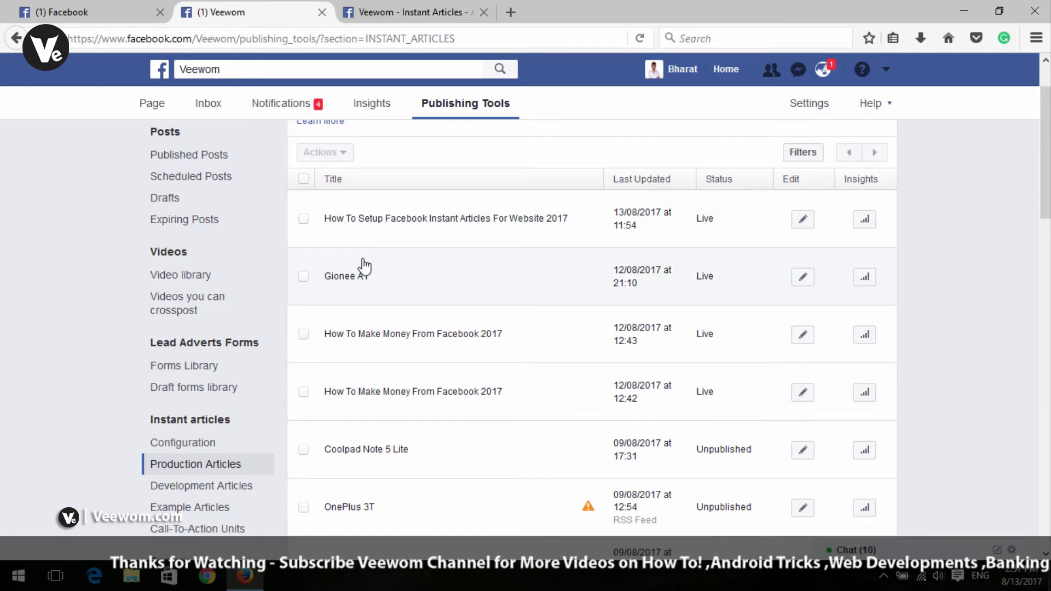
pyautogui.click(303, 219)
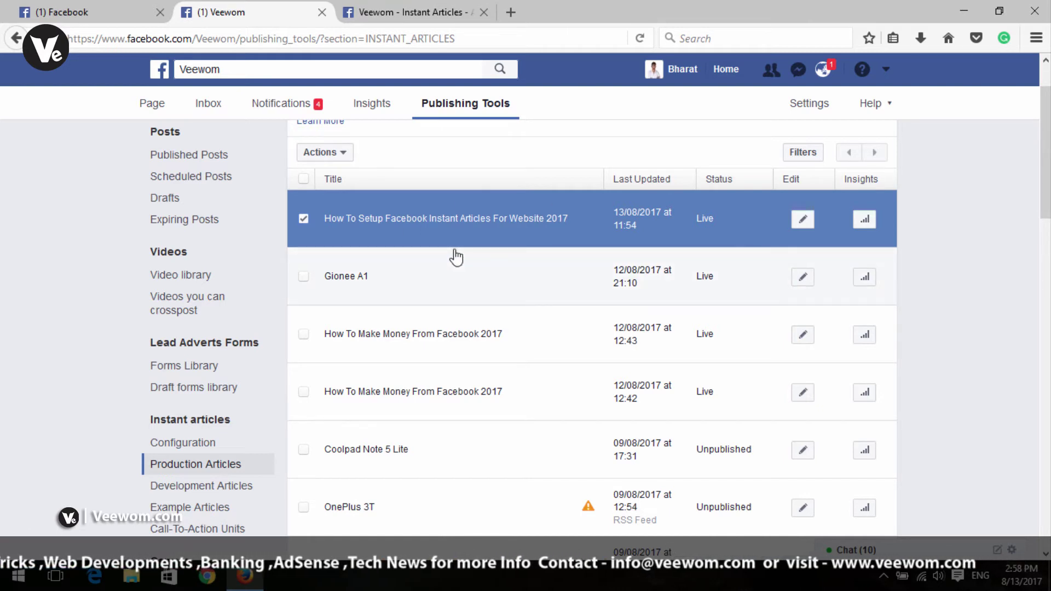
pyautogui.click(802, 220)
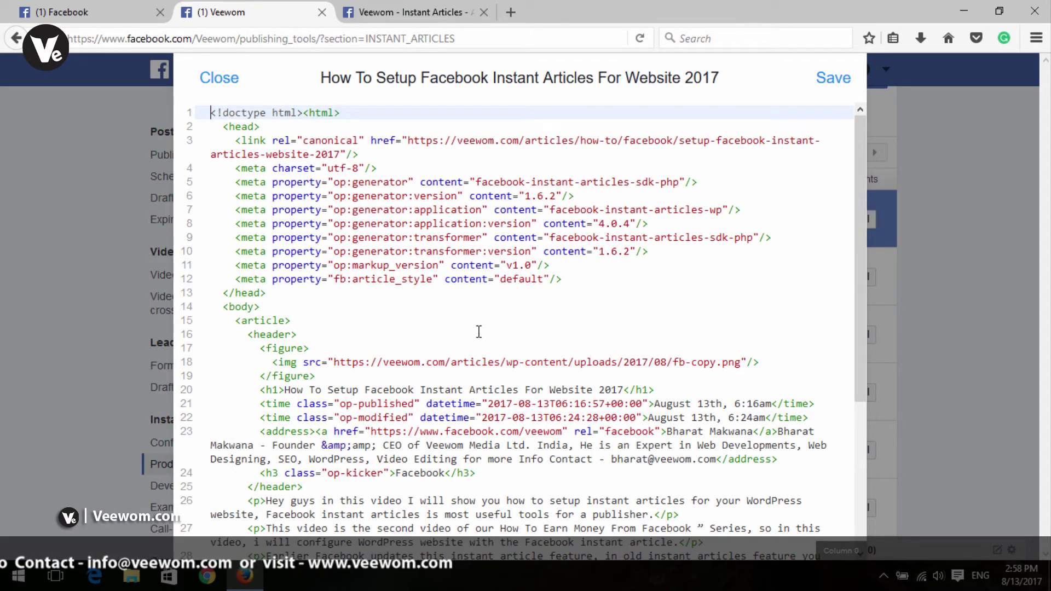
# Paste the copied ad code on a new line after the paragraph beginning "This video is the second video"
pyautogui.scroll(-5, 463, 339)
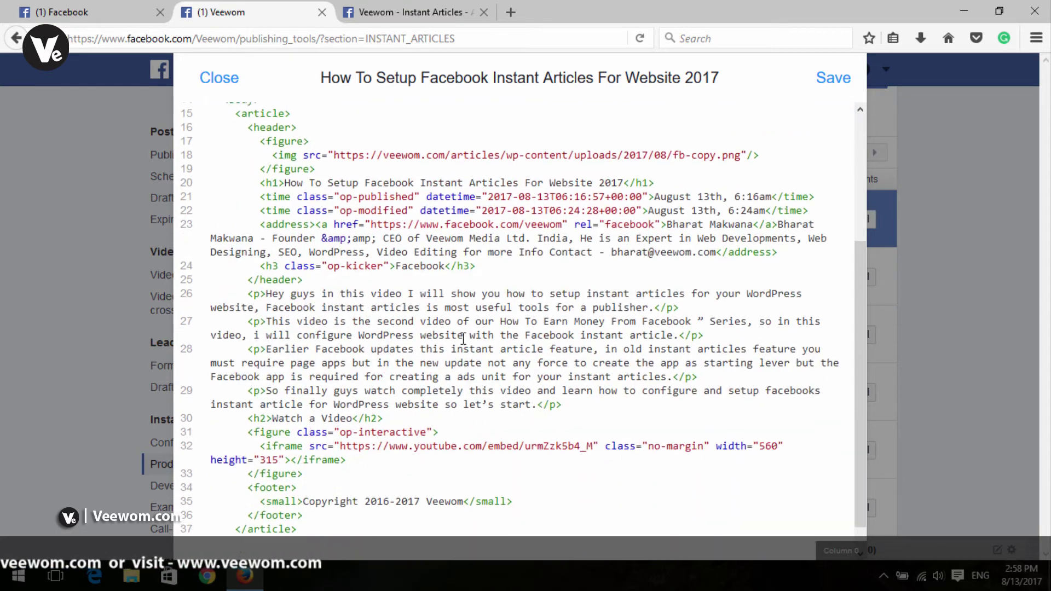
pyautogui.scroll(5, 463, 338)
pyautogui.scroll(-5, 463, 338)
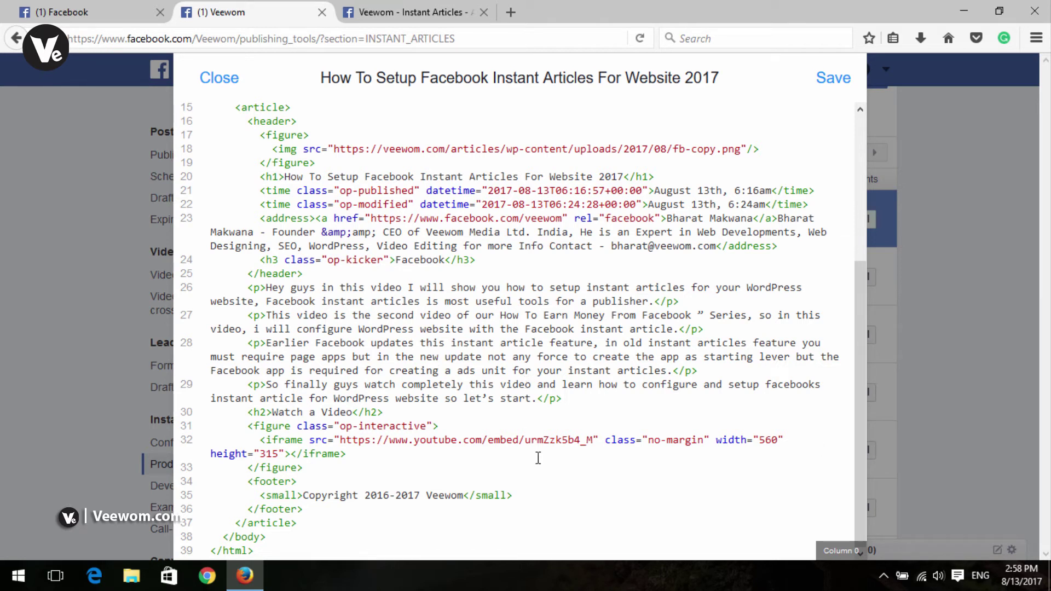
pyautogui.click(735, 335)
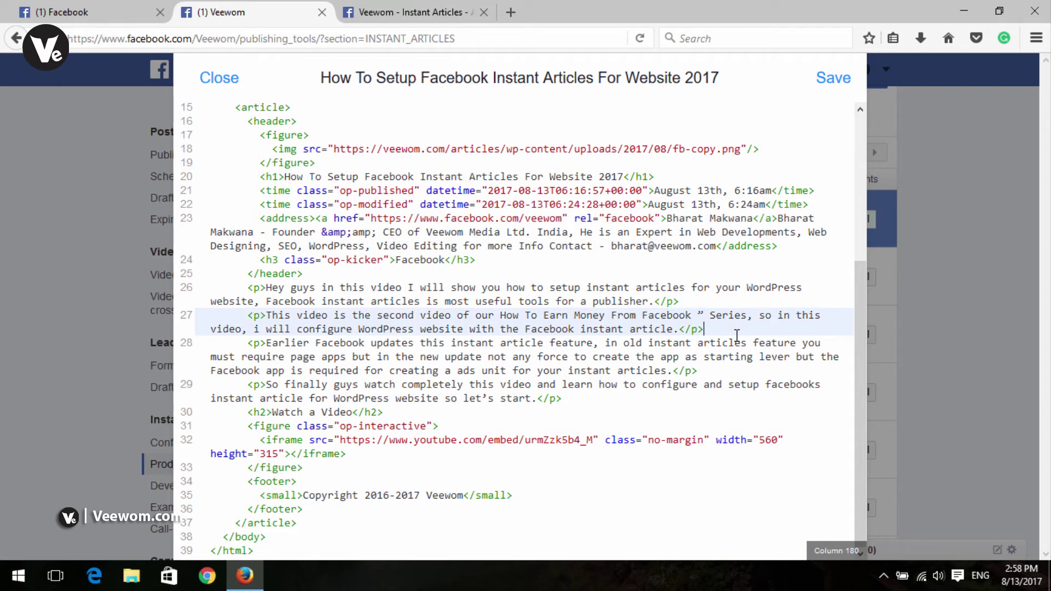
pyautogui.press('Return')
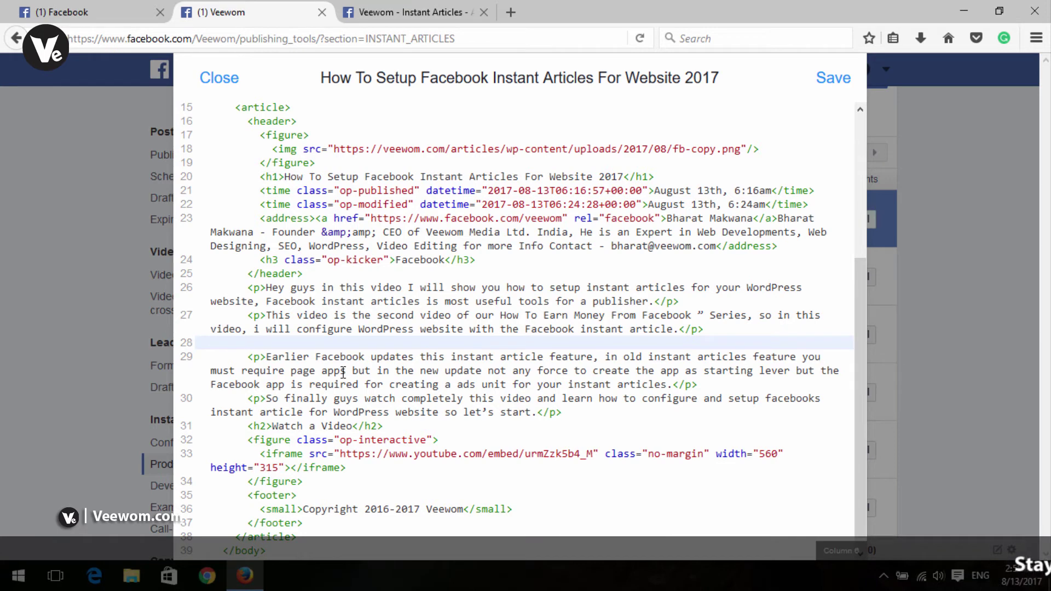
pyautogui.hotkey('ctrl', 'v')
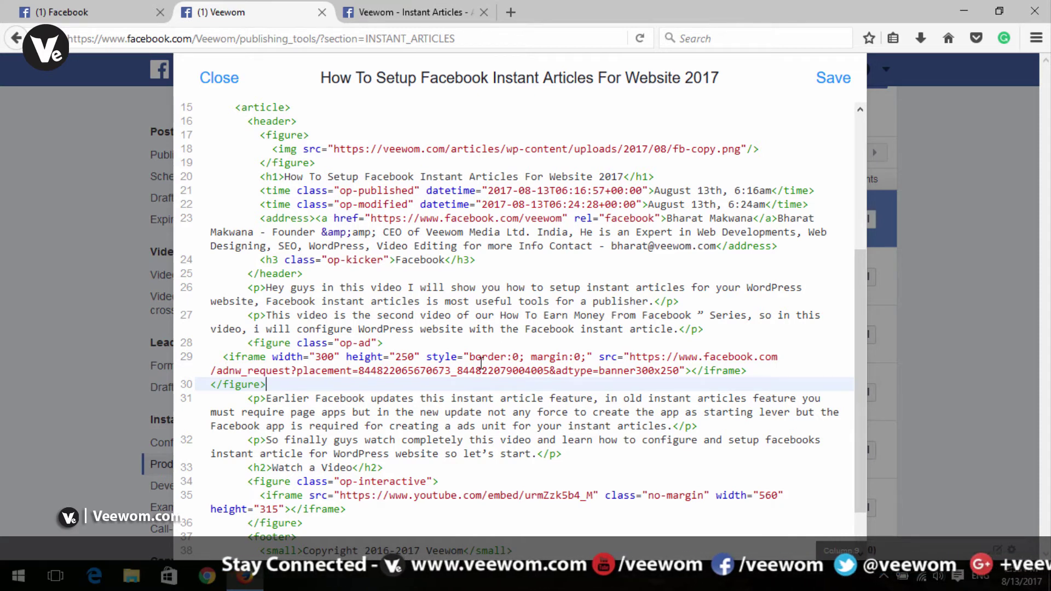
# Paste the ad code again after the paragraph beginning "So finally guys" and save the article, accepting that it is unpublished
pyautogui.click(385, 287)
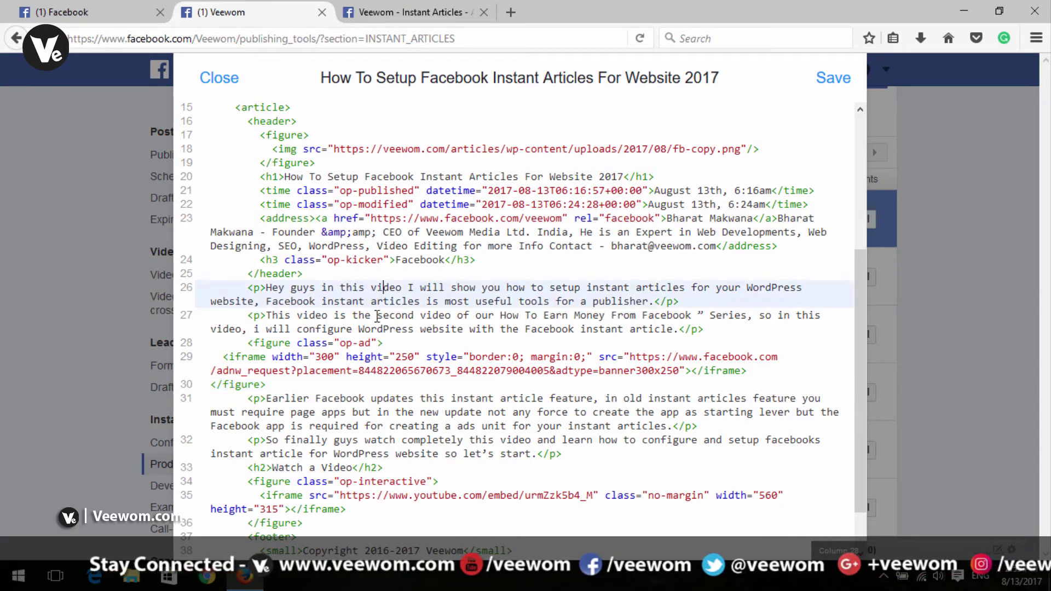
pyautogui.click(312, 297)
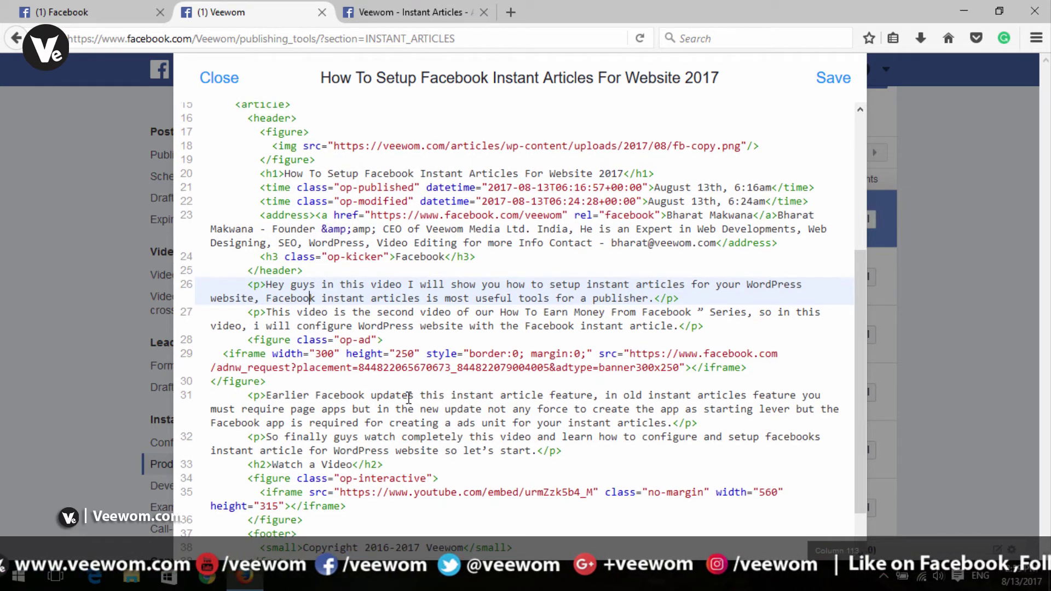
pyautogui.scroll(-2, 408, 398)
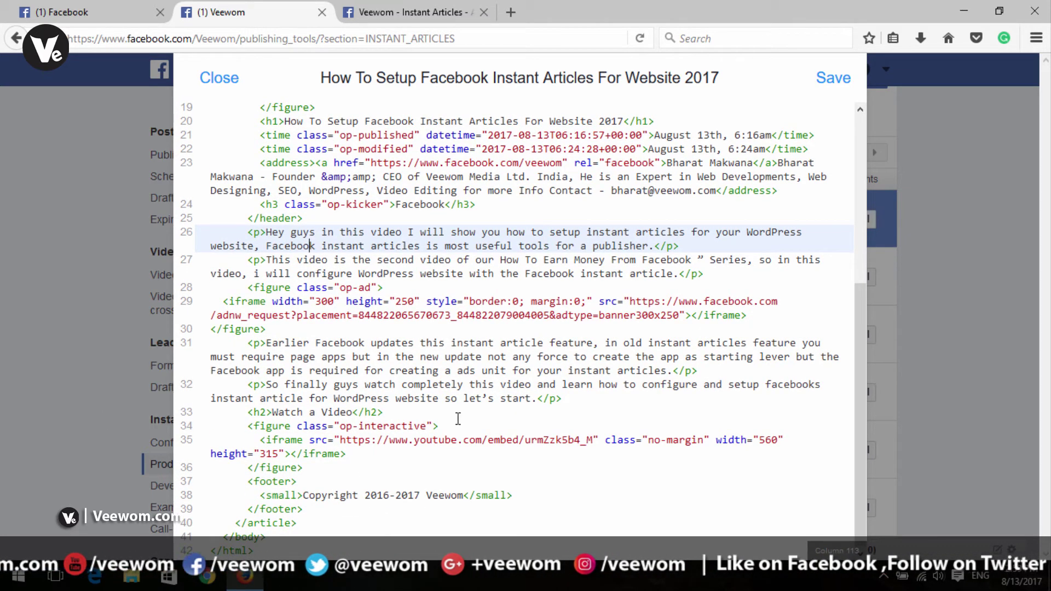
pyautogui.click(579, 409)
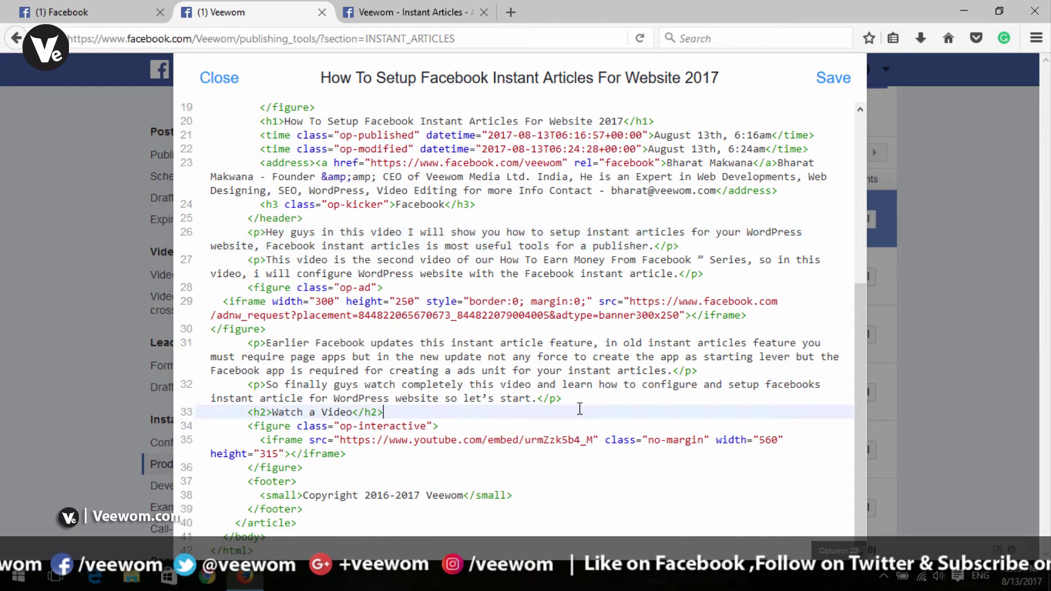
pyautogui.click(578, 397)
pyautogui.press('Return')
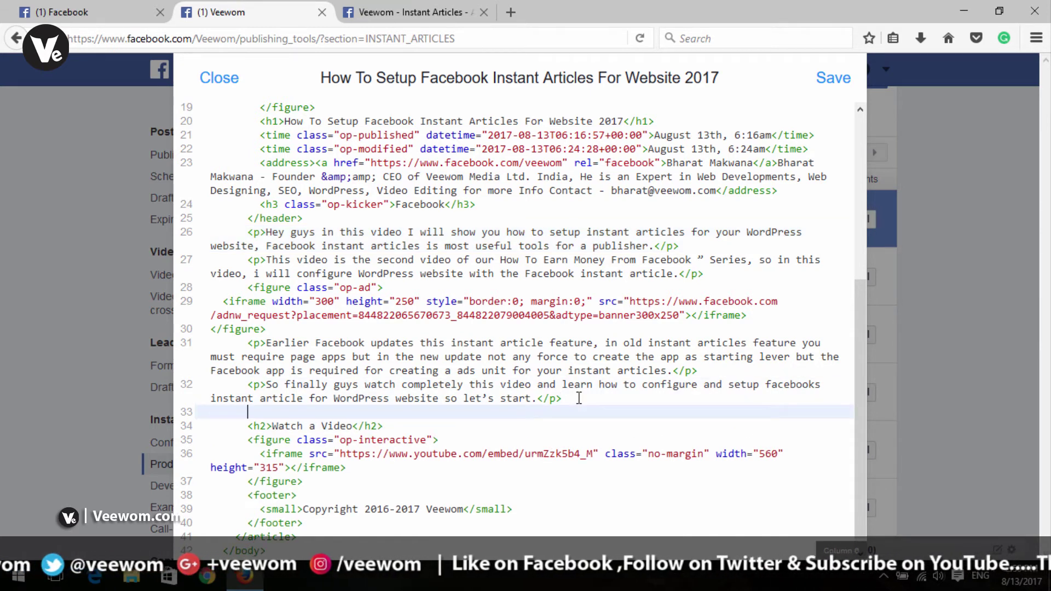
pyautogui.hotkey('ctrl', 'v')
pyautogui.scroll(-1, 452, 402)
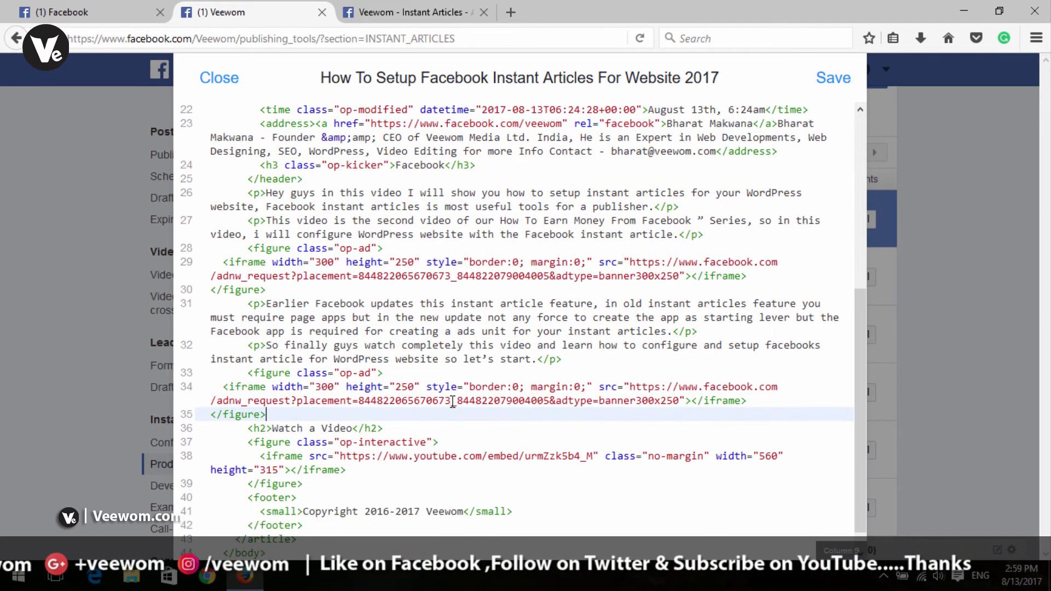
pyautogui.scroll(-1, 453, 401)
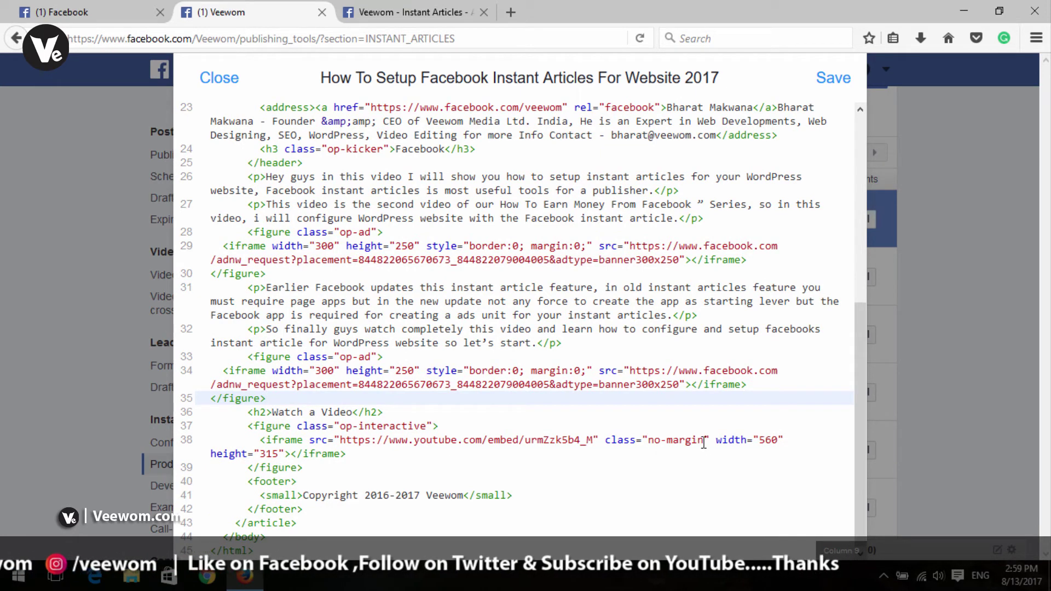
pyautogui.click(834, 79)
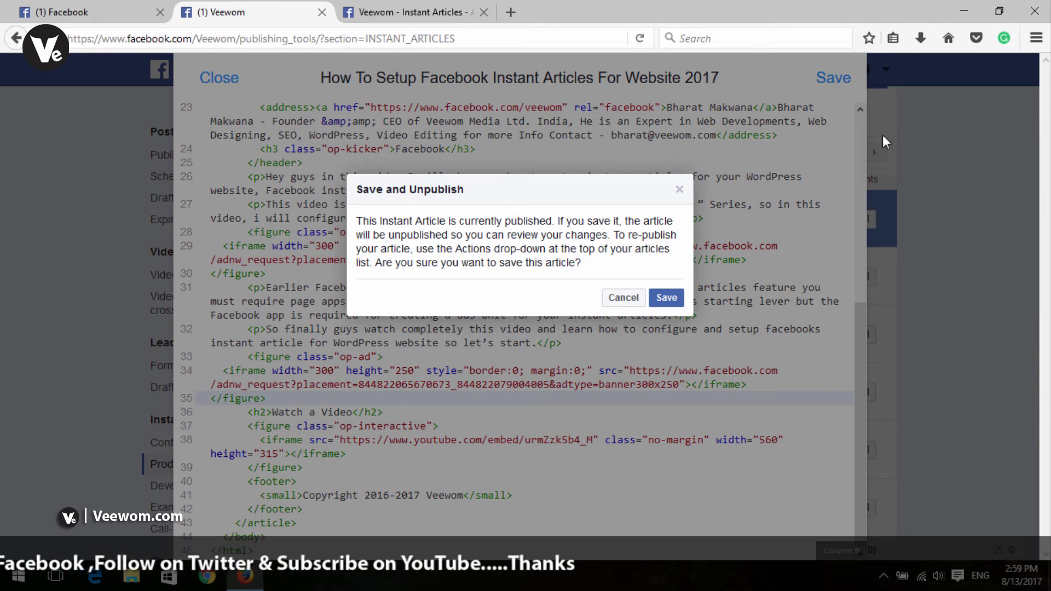
pyautogui.click(661, 300)
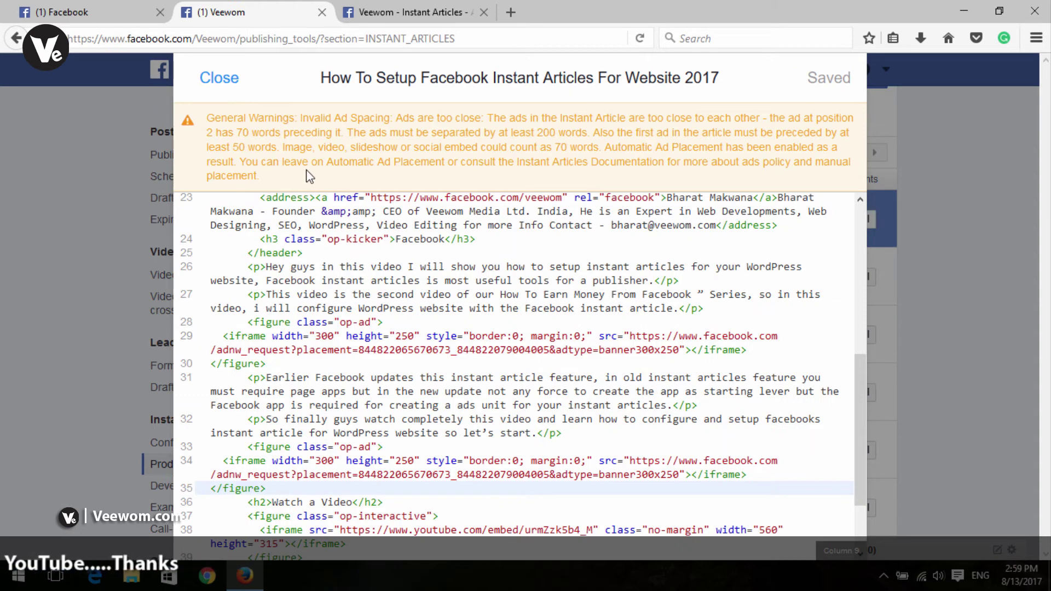
# Delete the second ad block above the "Watch a Video" heading and save the article again
pyautogui.scroll(-2, 504, 436)
pyautogui.scroll(4, 504, 436)
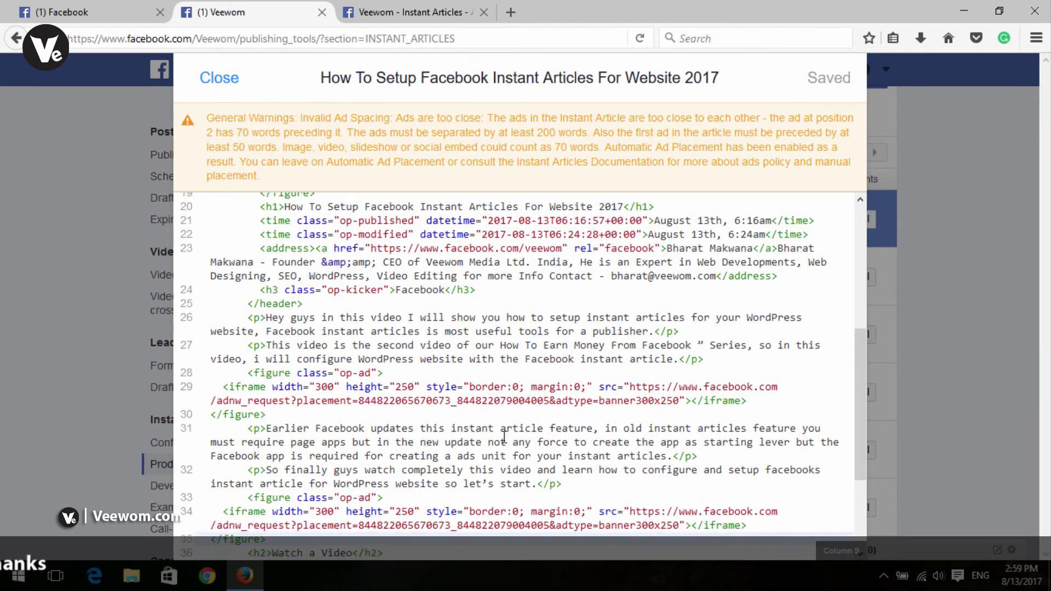
pyautogui.scroll(-3, 504, 436)
pyautogui.click(483, 425)
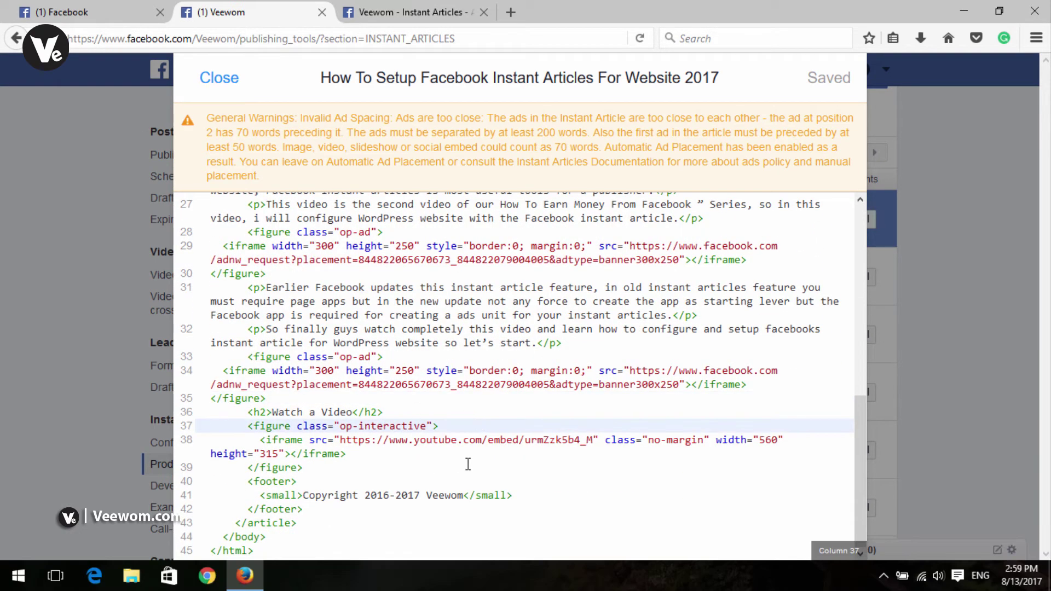
pyautogui.moveTo(276, 404); pyautogui.dragTo(208, 370)
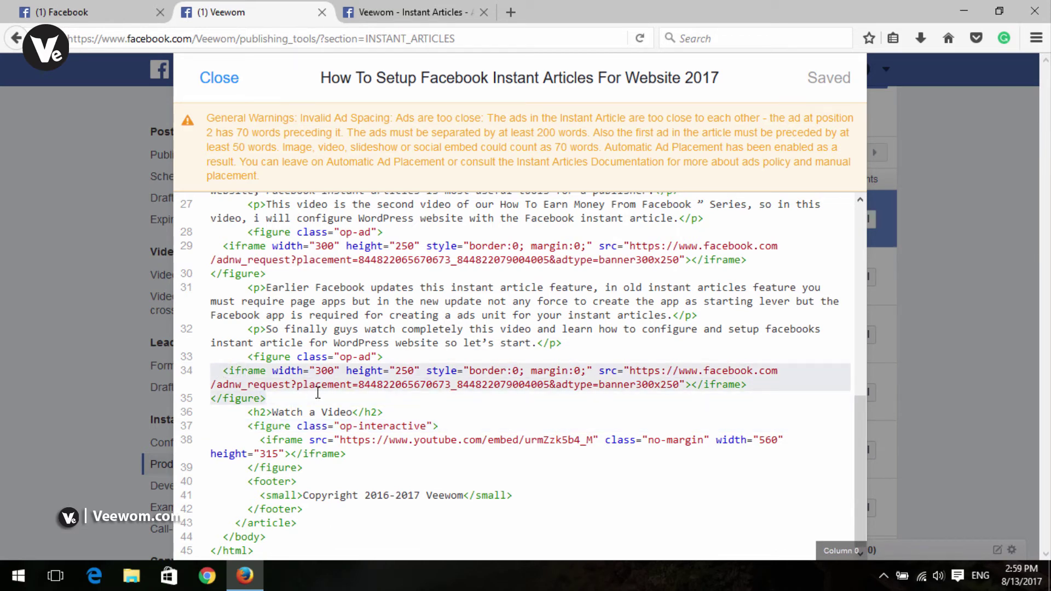
pyautogui.click(247, 356)
pyautogui.moveTo(248, 357); pyautogui.dragTo(306, 395)
pyautogui.press('BackSpace')
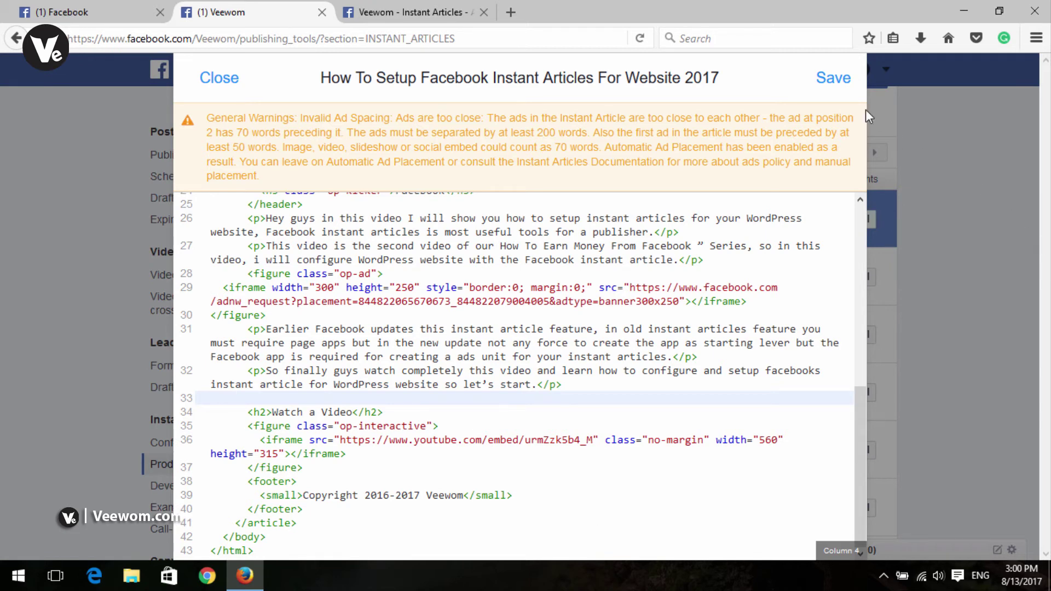
pyautogui.click(832, 81)
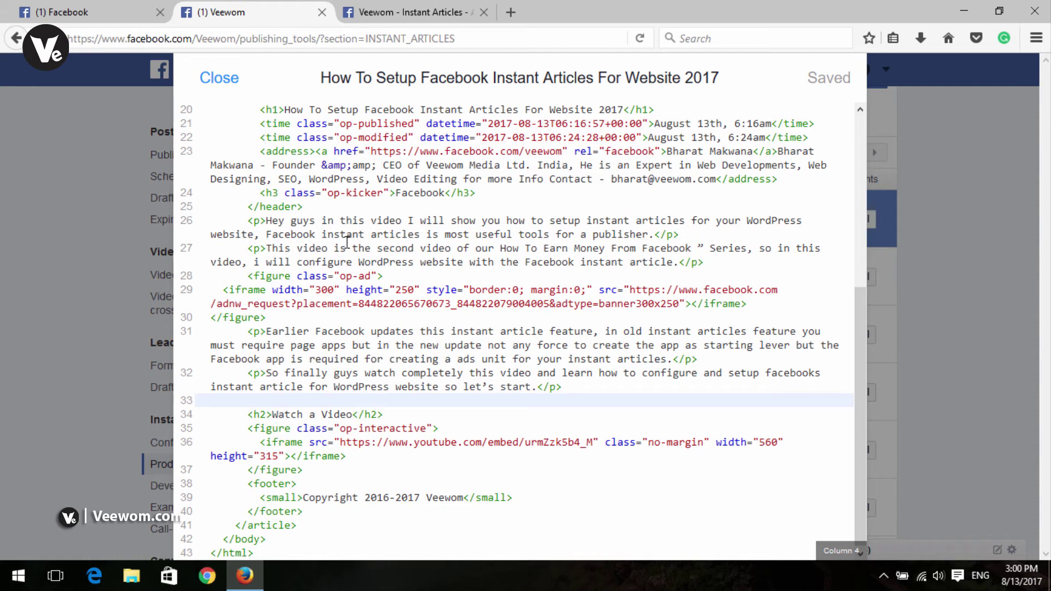
# Close the article editor and publish the article "How To Setup Facebook Instant Articles For Website 2017" from the production articles list
pyautogui.click(213, 78)
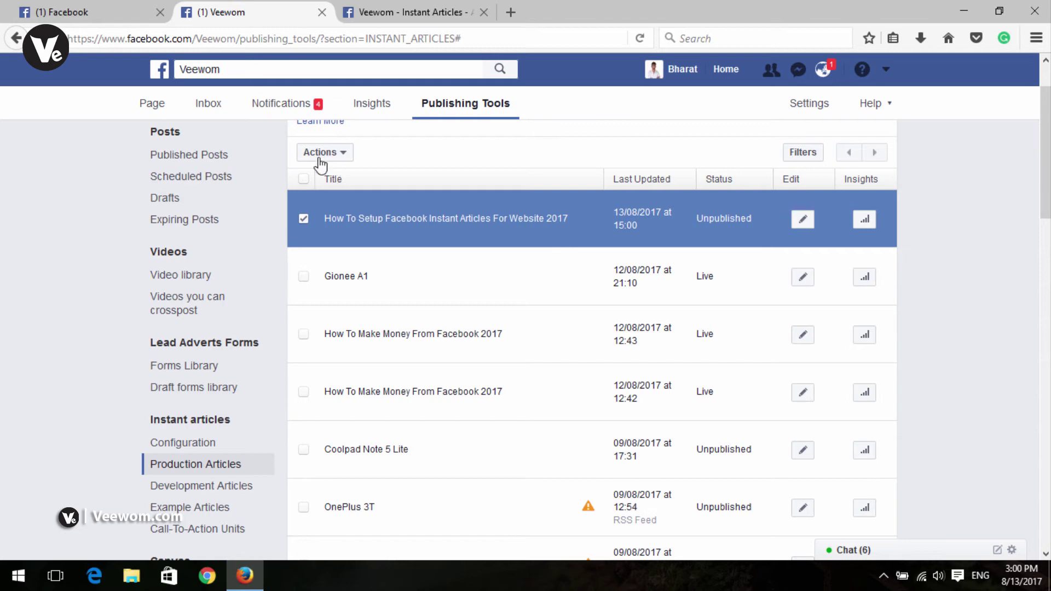
pyautogui.click(340, 158)
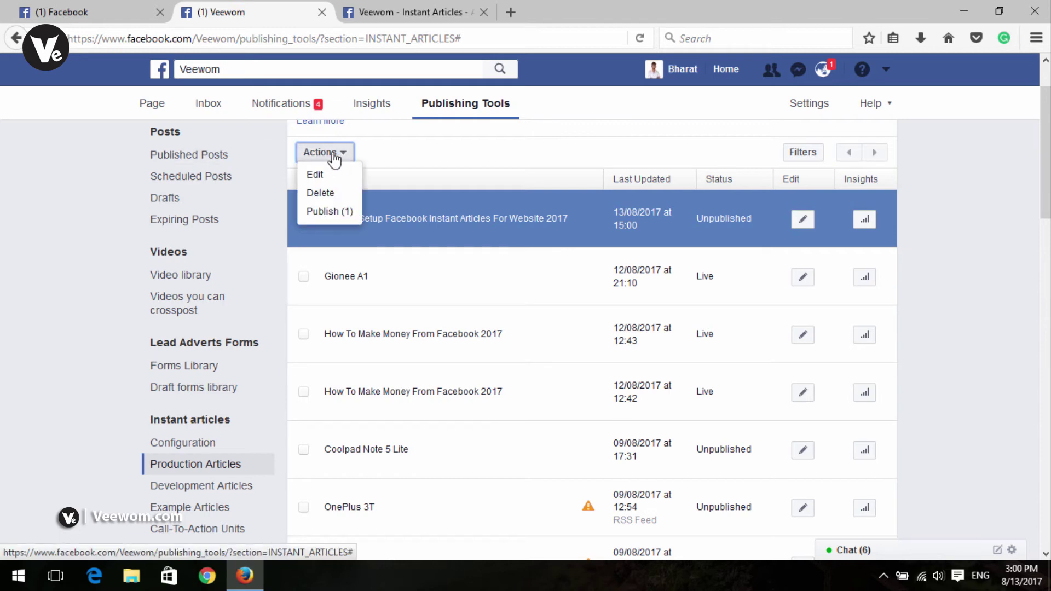
pyautogui.click(328, 213)
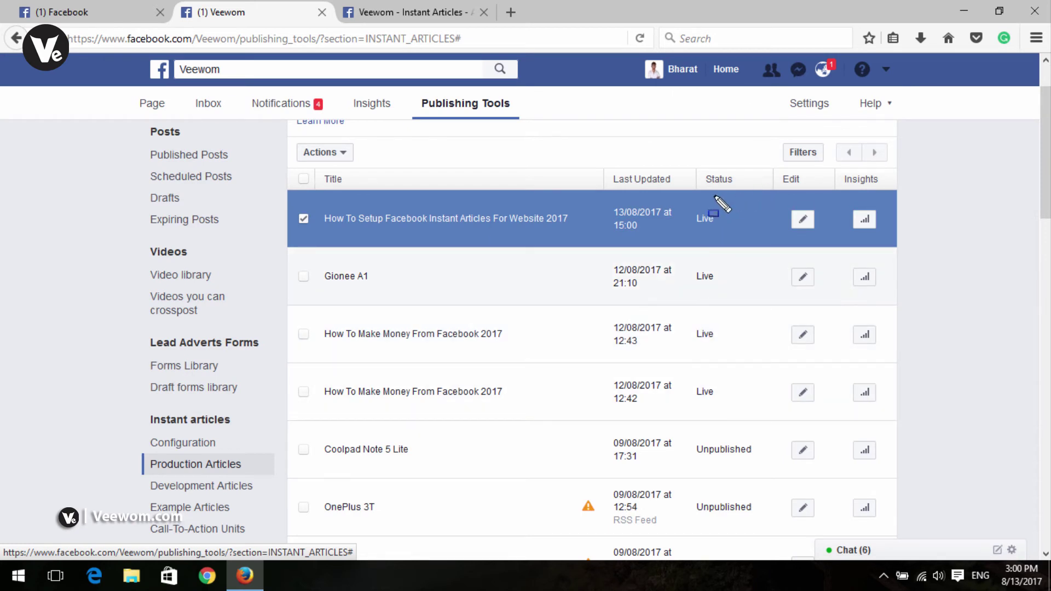
pyautogui.moveTo(692, 204); pyautogui.dragTo(723, 238)
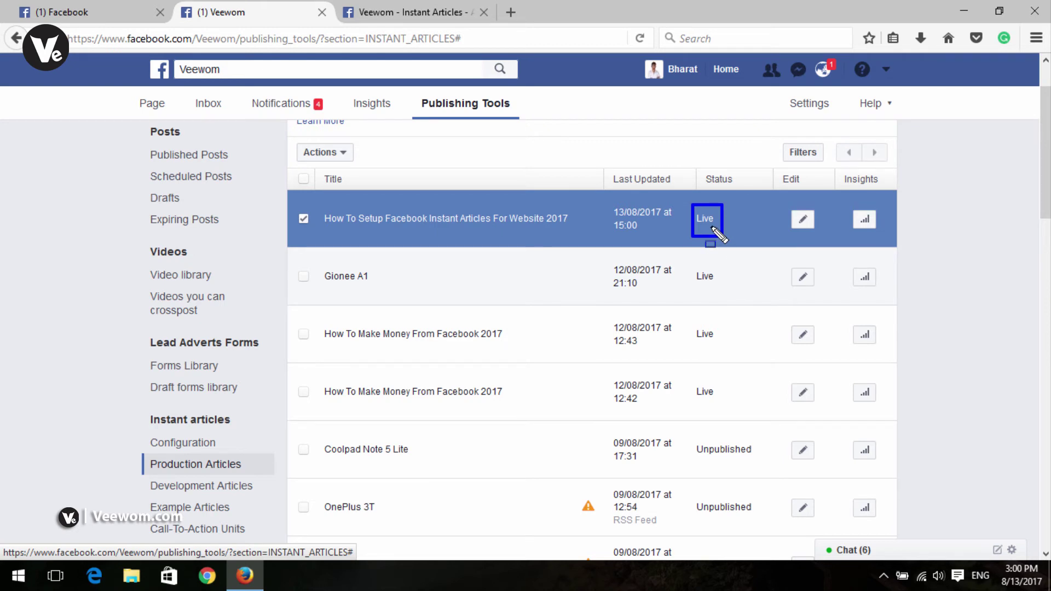
pyautogui.press('Escape')
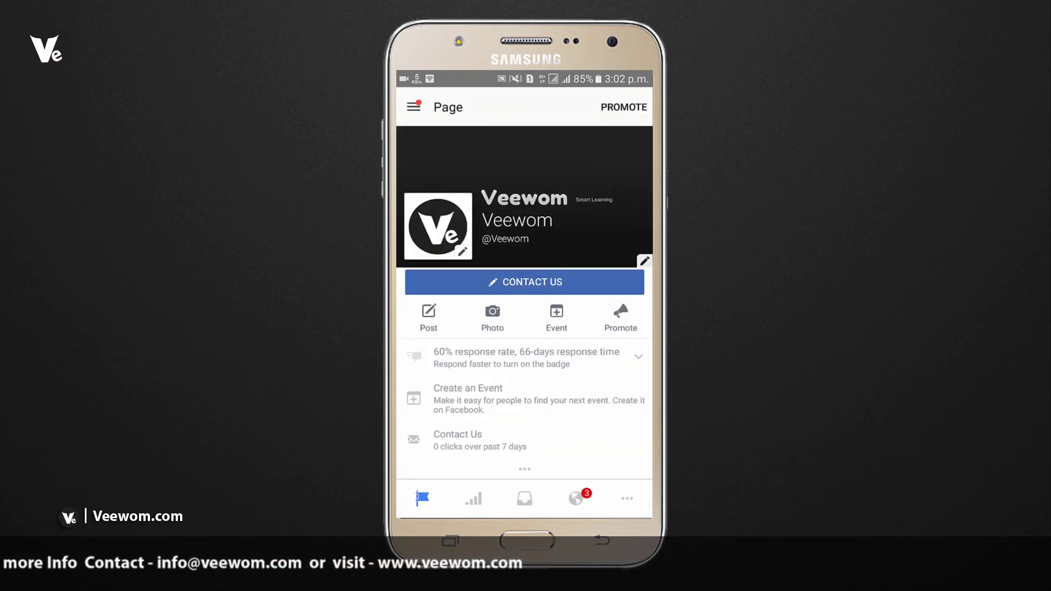
# Switch to the Facebook page management app on the phone and look through the Veewom page's recent posts
pyautogui.moveTo(528, 164); pyautogui.dragTo(527, 219)
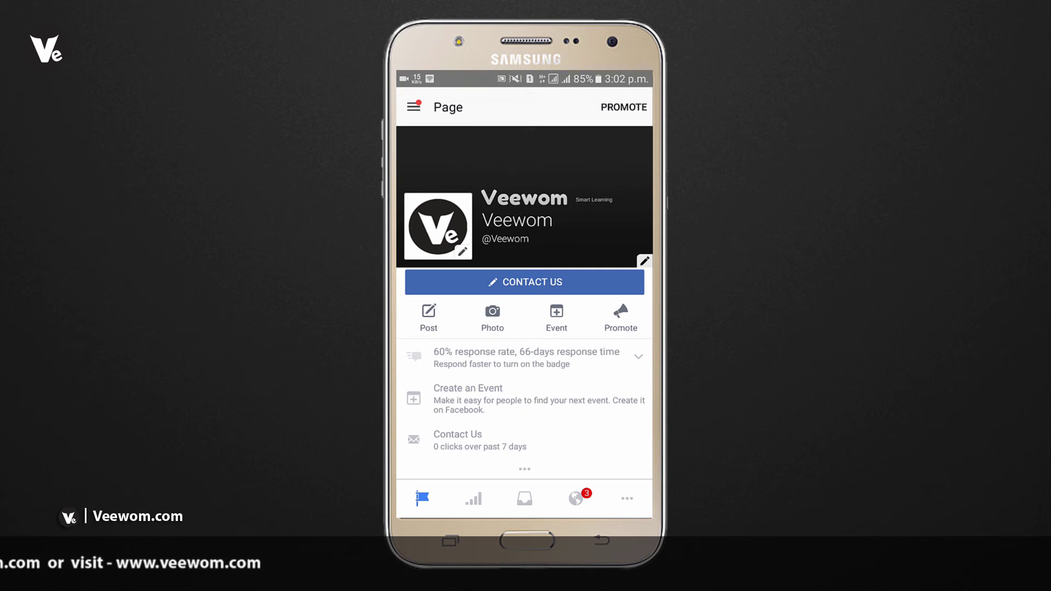
pyautogui.scroll(-3, 524, 328)
pyautogui.scroll(-2, 525, 329)
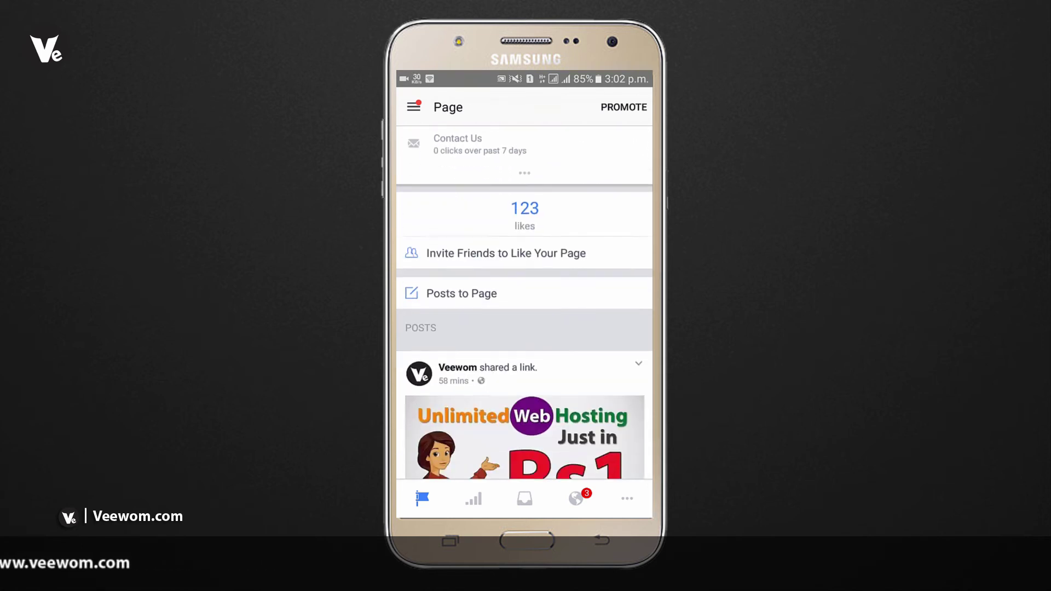
pyautogui.scroll(-3, 524, 328)
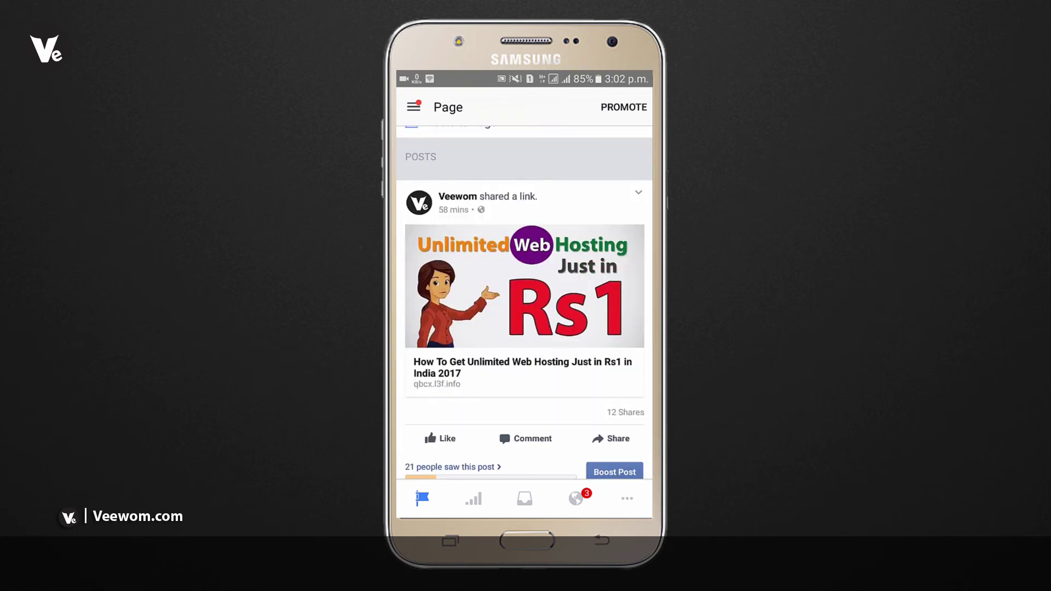
pyautogui.scroll(-5, 524, 328)
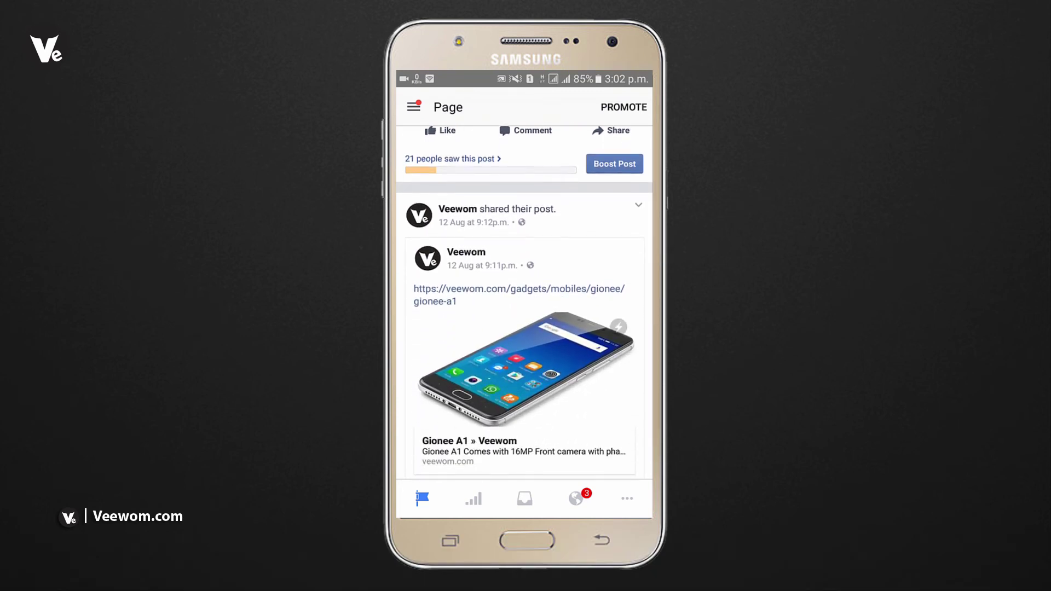
pyautogui.scroll(-5, 524, 302)
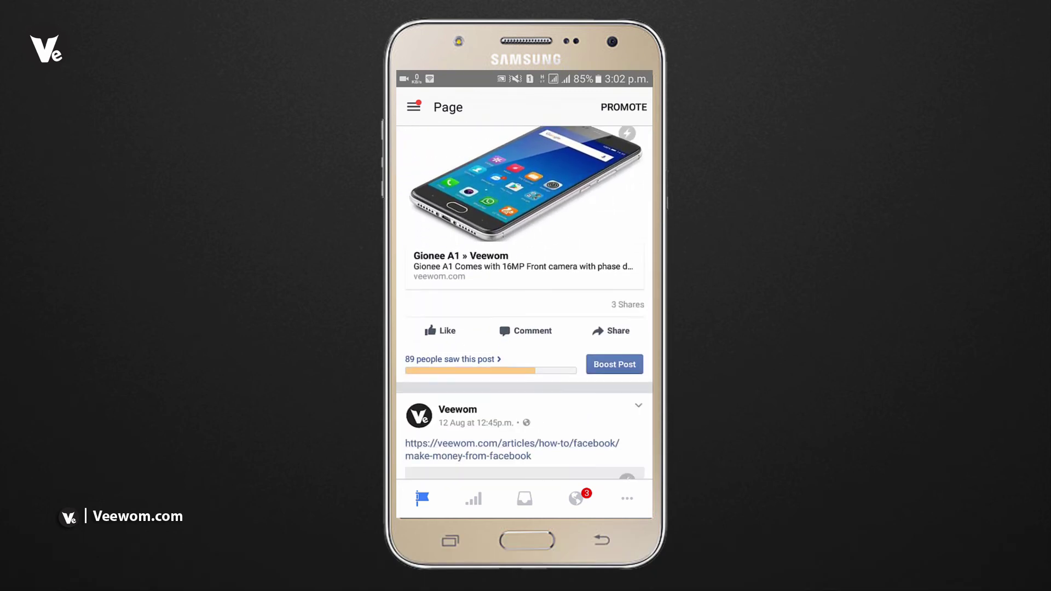
pyautogui.scroll(-5, 524, 302)
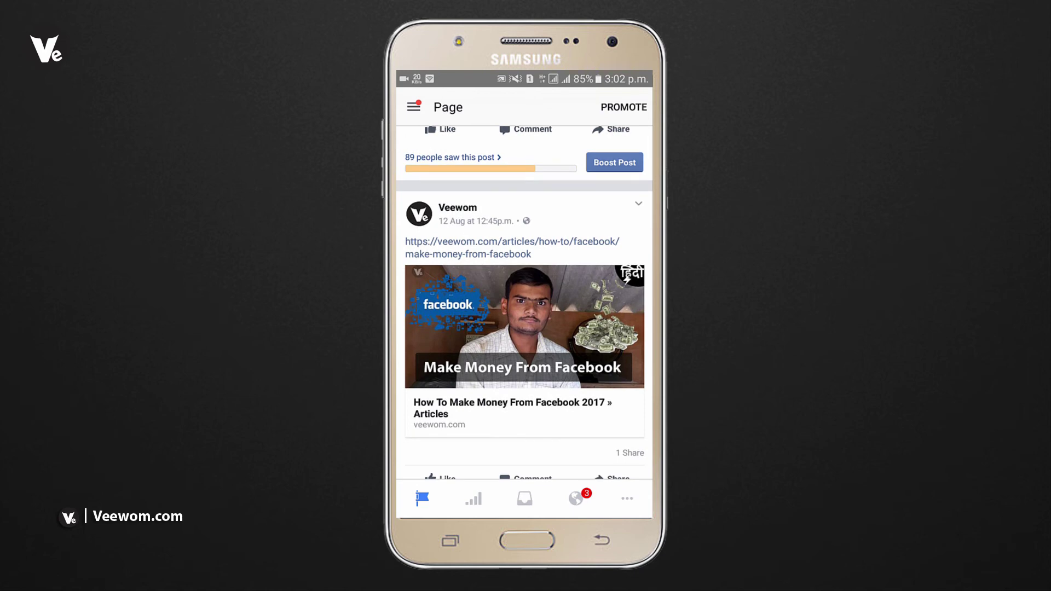
pyautogui.scroll(10, 524, 302)
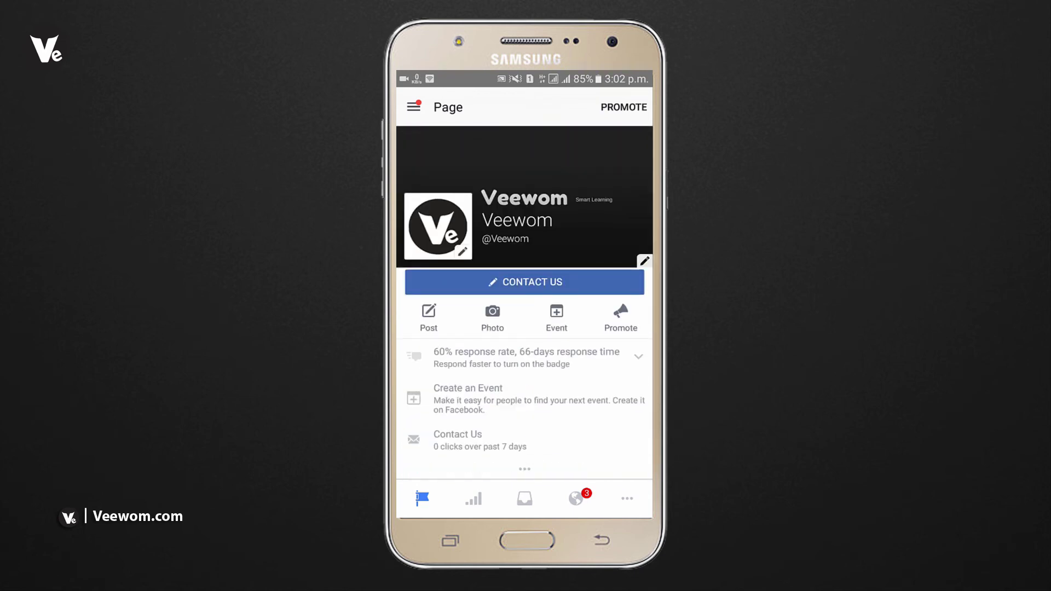
# Open the Veewom page's Instant Articles section in the mobile app to list the production articles
pyautogui.click(576, 498)
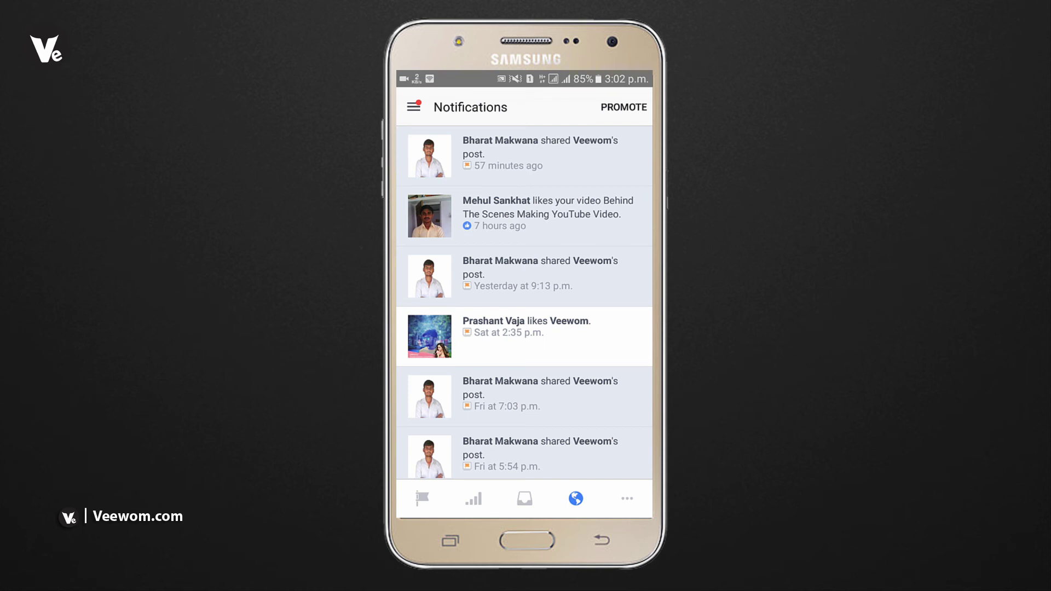
pyautogui.click(626, 498)
pyautogui.scroll(-4, 524, 304)
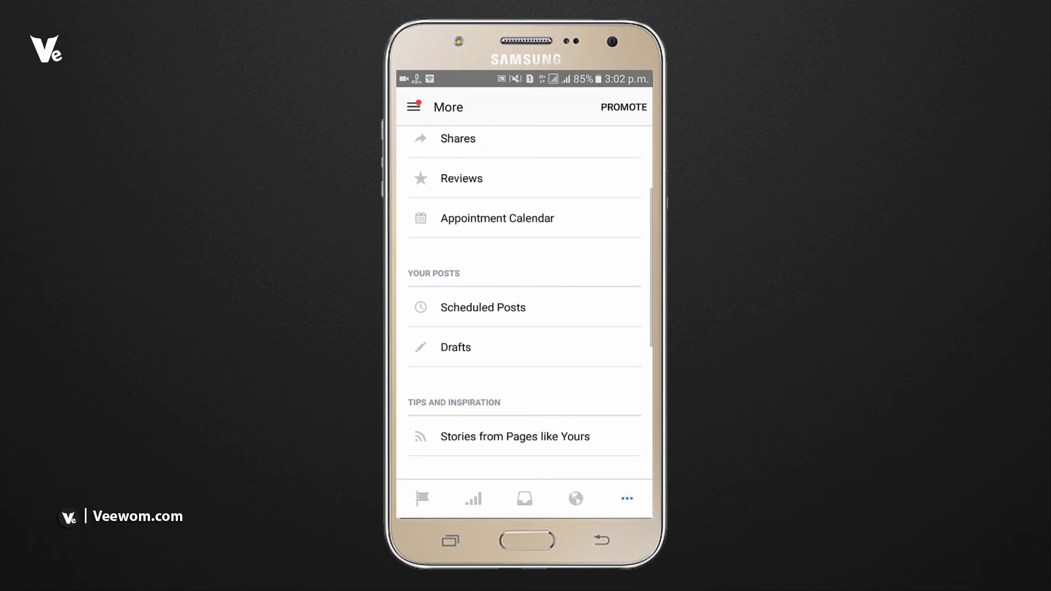
pyautogui.scroll(-3, 524, 304)
pyautogui.scroll(-3, 524, 303)
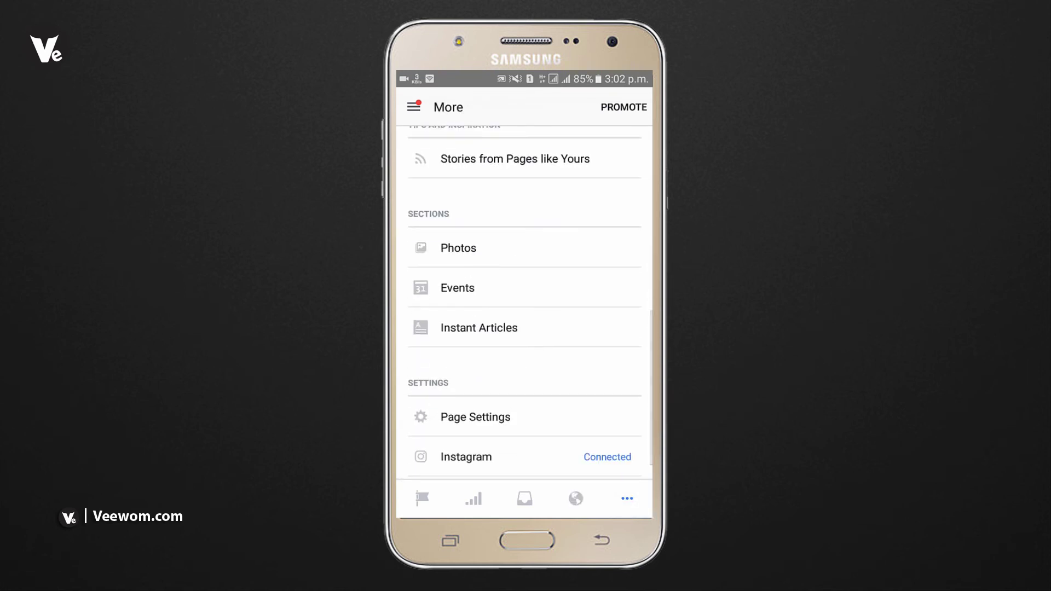
pyautogui.click(479, 327)
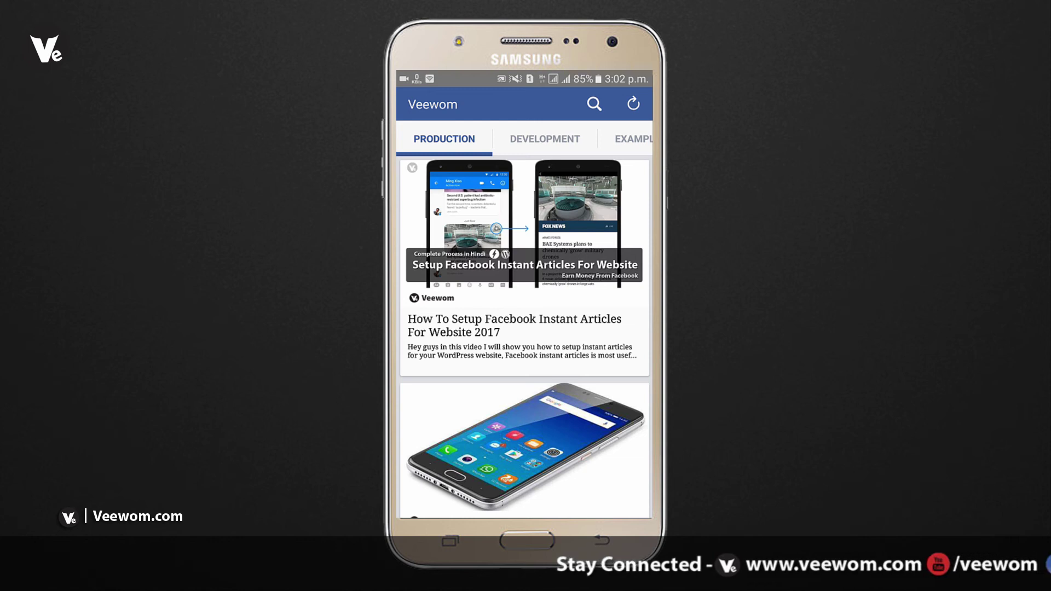
# Open the article "How To Setup Facebook Instant Articles For Website 2017" and examine the ad placement between its paragraphs
pyautogui.click(514, 326)
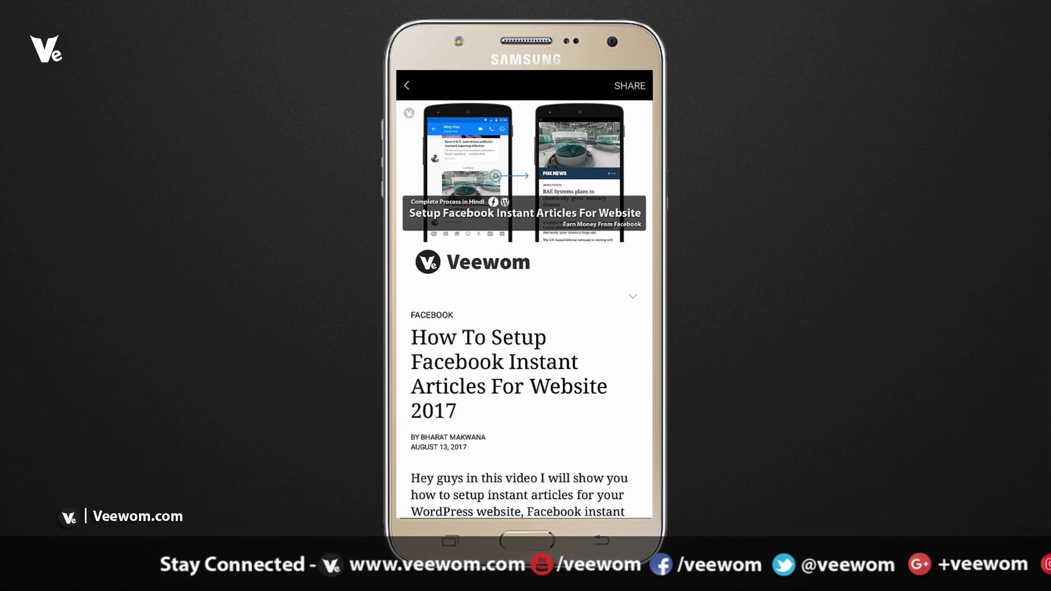
pyautogui.scroll(-5, 524, 296)
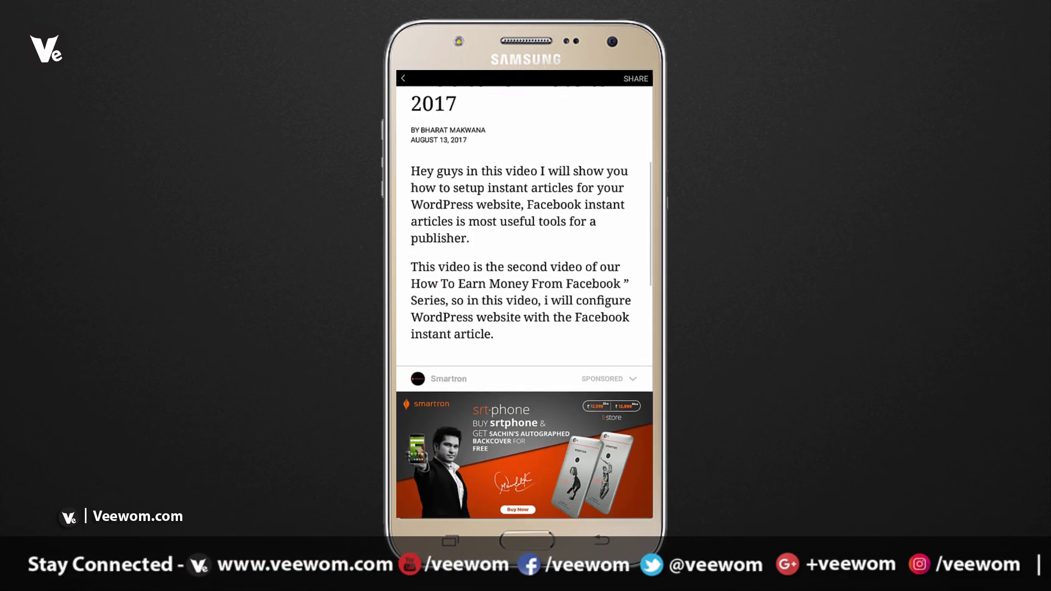
pyautogui.scroll(-2, 524, 300)
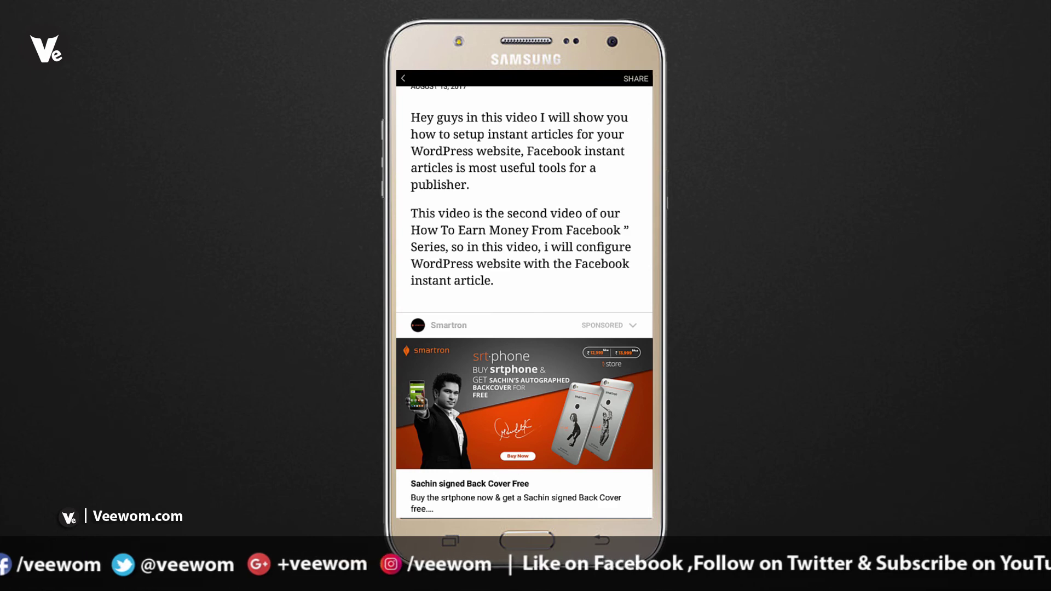
pyautogui.scroll(-3, 524, 301)
pyautogui.scroll(-1, 524, 301)
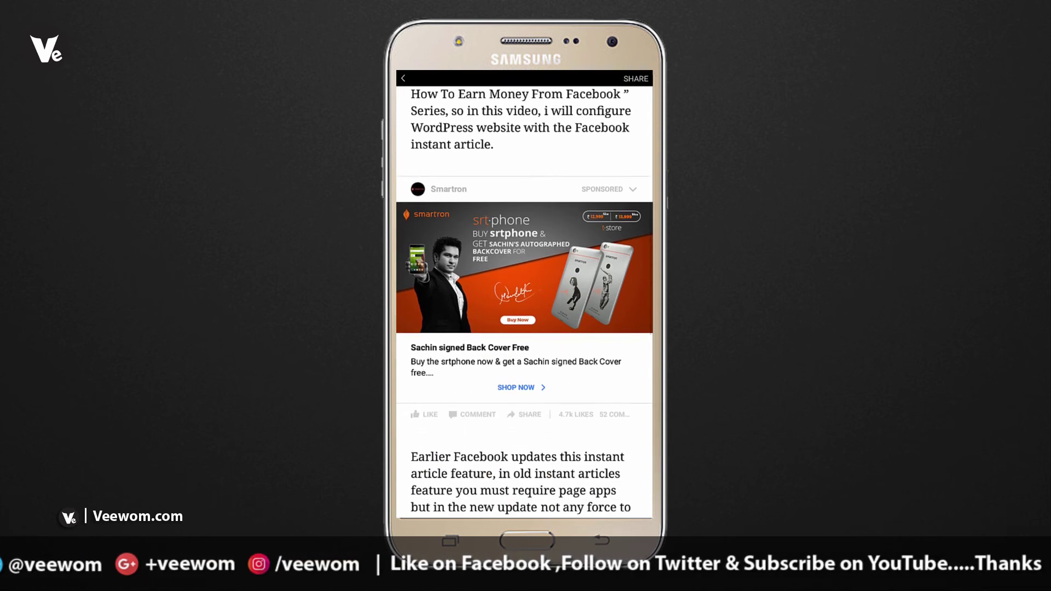
pyautogui.scroll(-5, 525, 301)
pyautogui.scroll(1, 524, 301)
pyautogui.scroll(-5, 524, 301)
pyautogui.scroll(5, 524, 301)
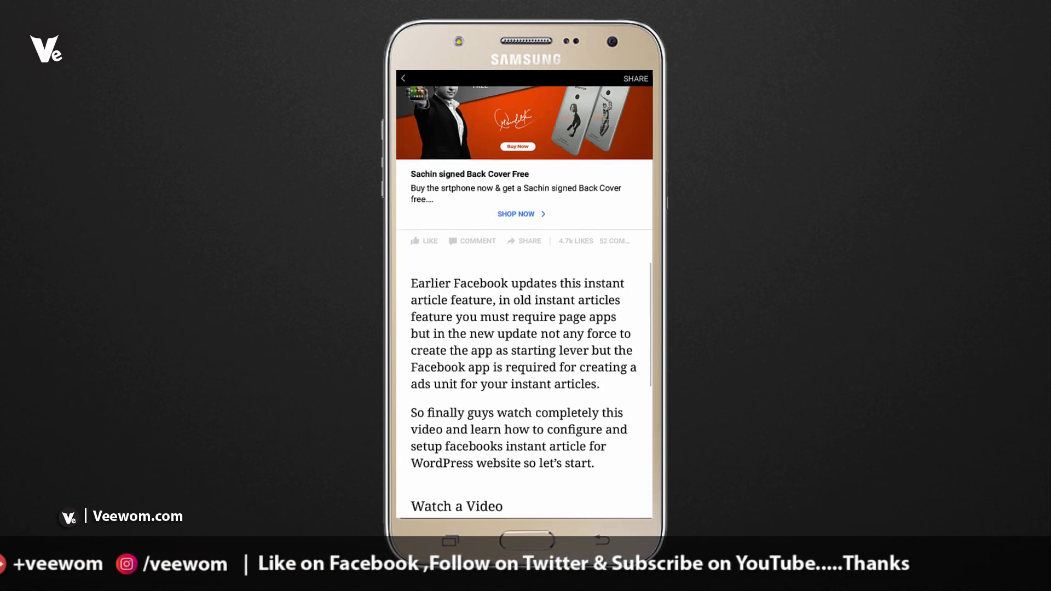
pyautogui.scroll(3, 525, 301)
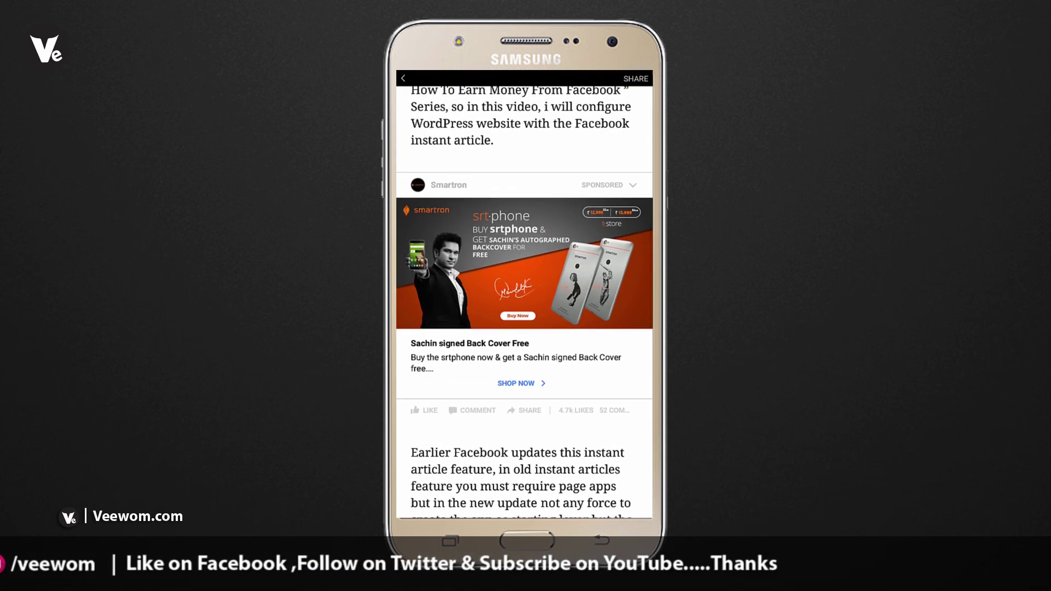